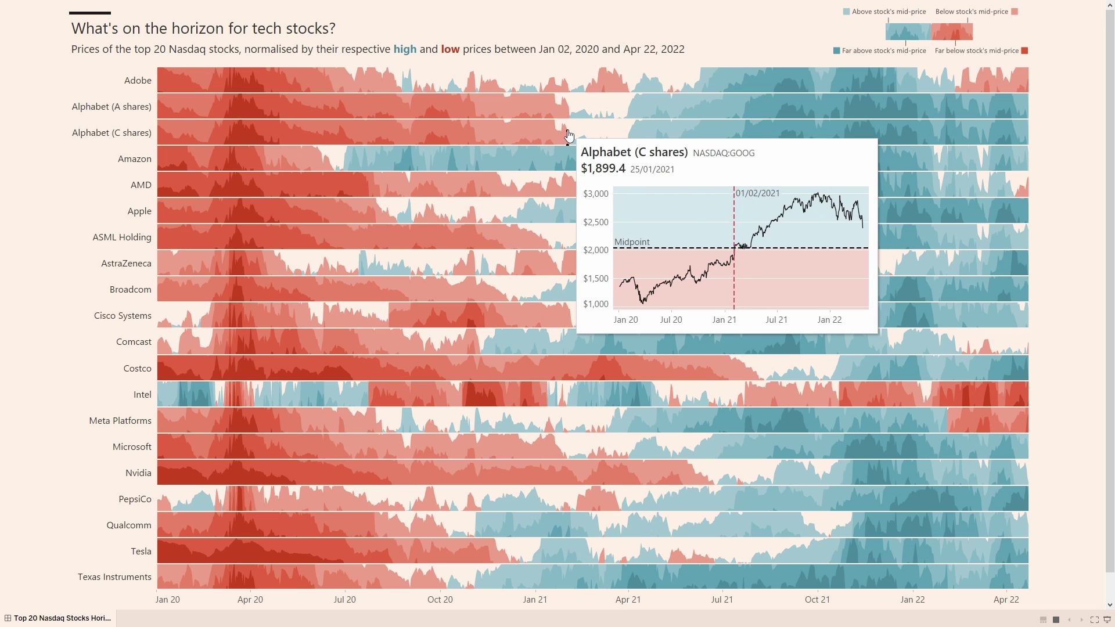
Dismiss the stock price tooltip on the tech-stocks example
{"action": "left_click", "coordinate": [627, 134]}
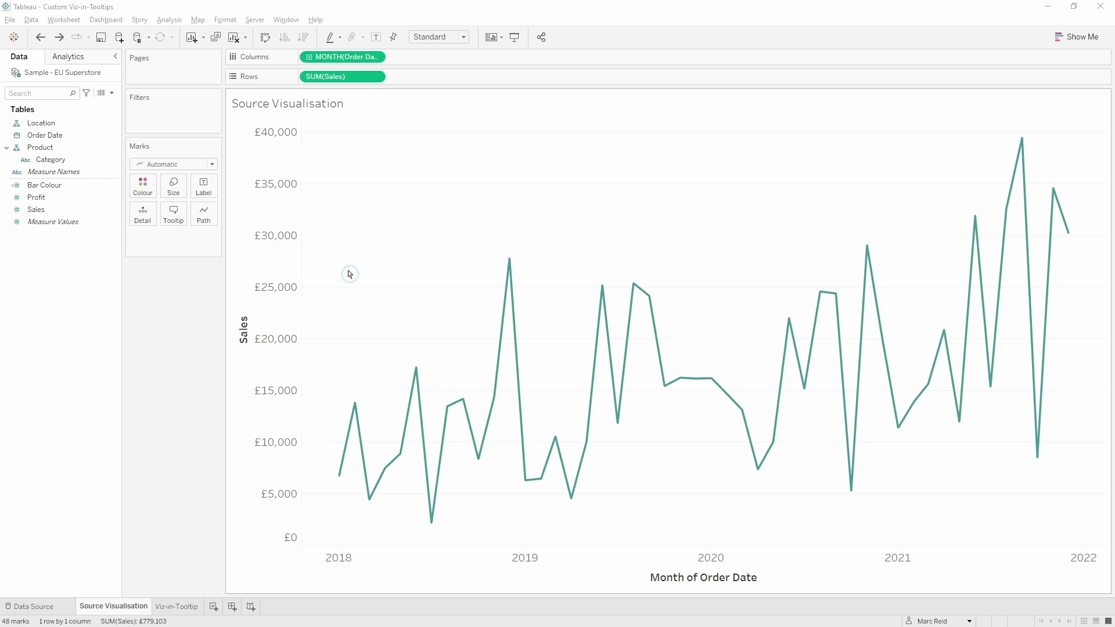
{"action": "left_click", "coordinate": [177, 606]}
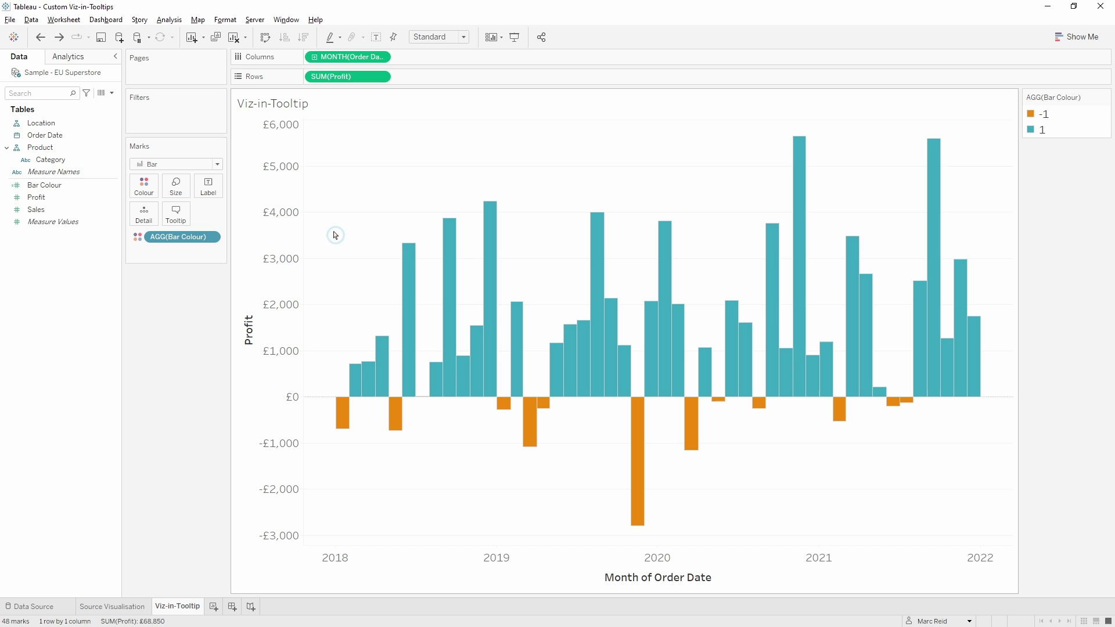
{"action": "left_click", "coordinate": [93, 186]}
{"action": "right_click", "coordinate": [95, 191]}
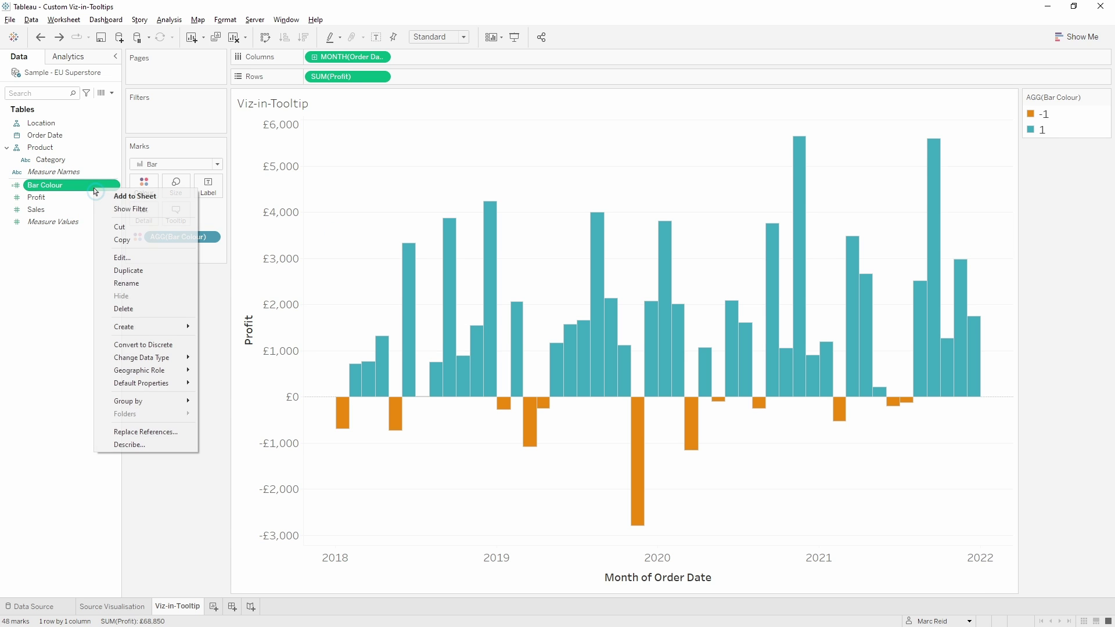
{"action": "left_click", "coordinate": [125, 260]}
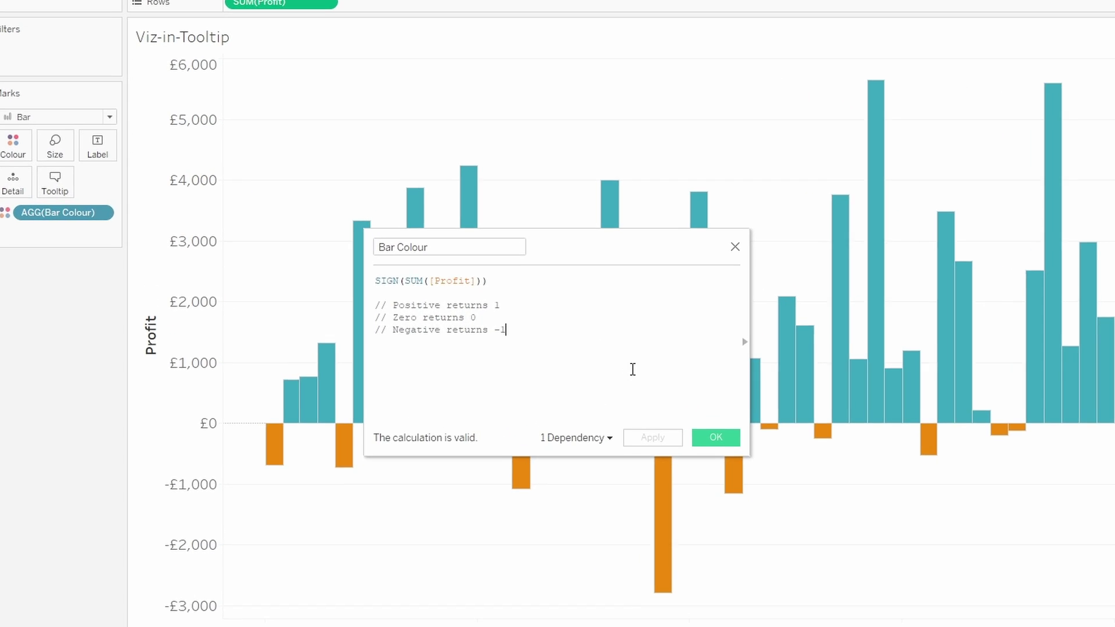
{"action": "scroll", "coordinate": [633, 370], "scroll_direction": "up", "scroll_amount": 3}
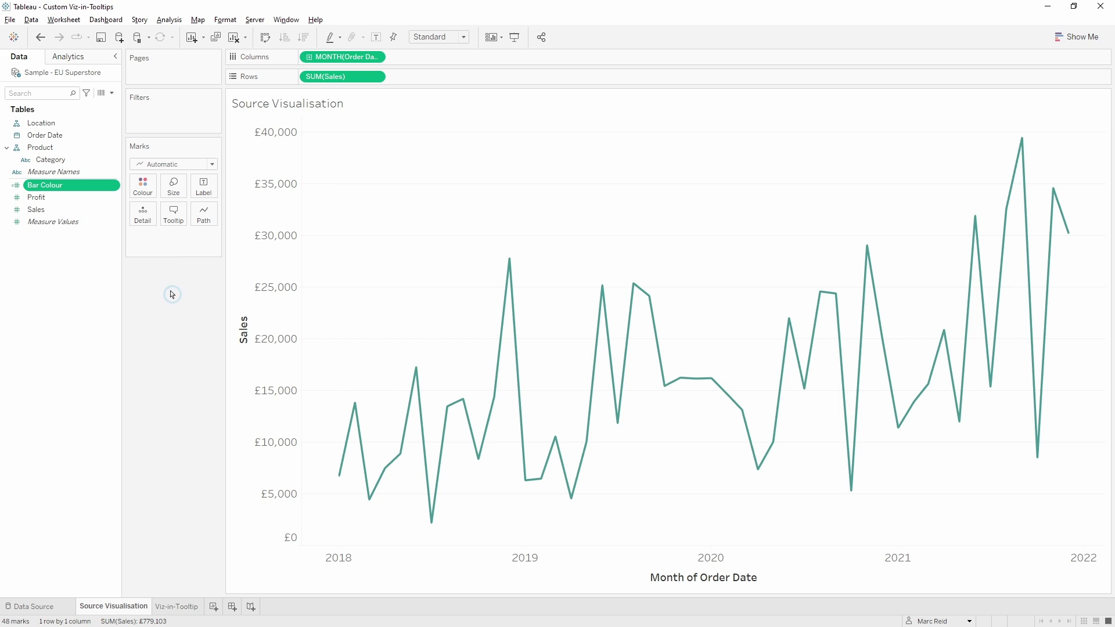
Insert the Viz-in-Tooltip sheet into the sales line tooltip, at maxwidth and maxheight 300
{"action": "left_click", "coordinate": [173, 213]}
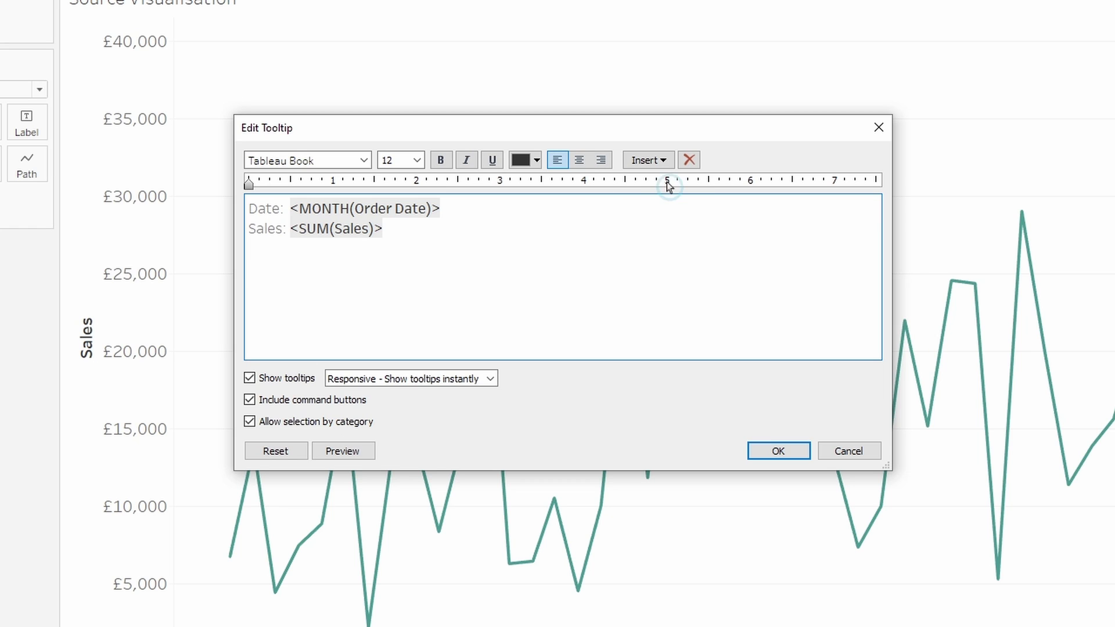
{"action": "left_click", "coordinate": [661, 162]}
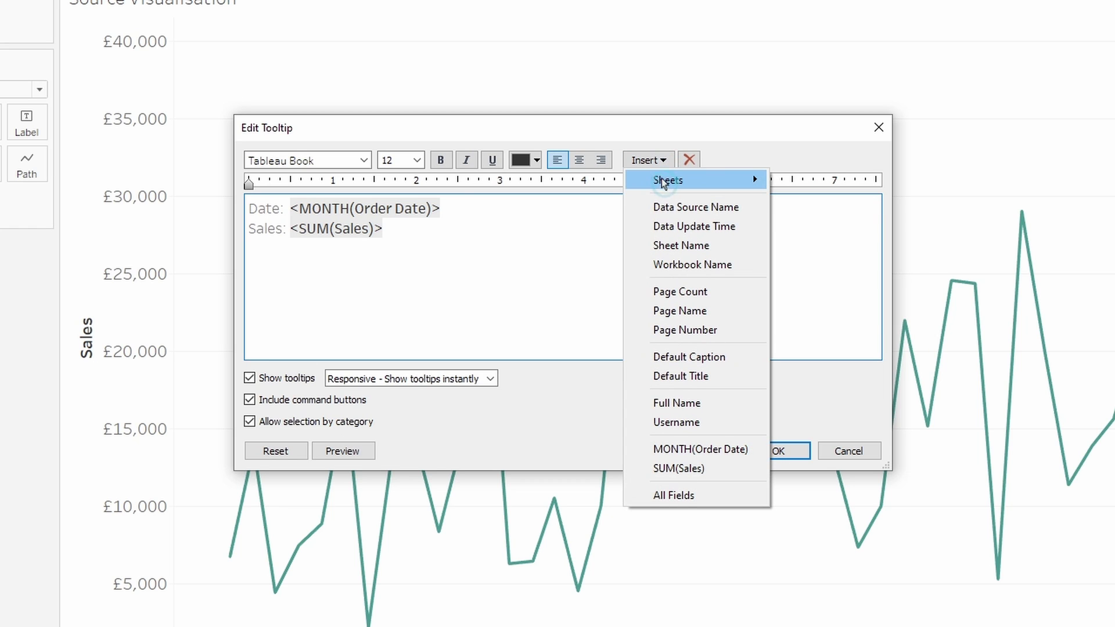
{"action": "mouse_move", "coordinate": [685, 180]}
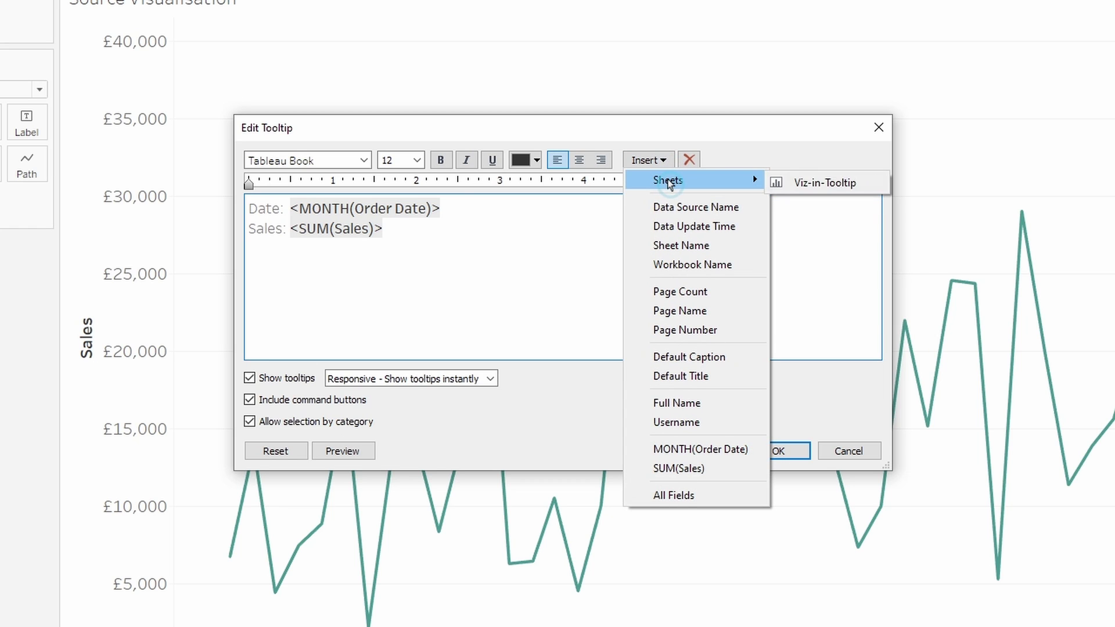
{"action": "left_click", "coordinate": [851, 184]}
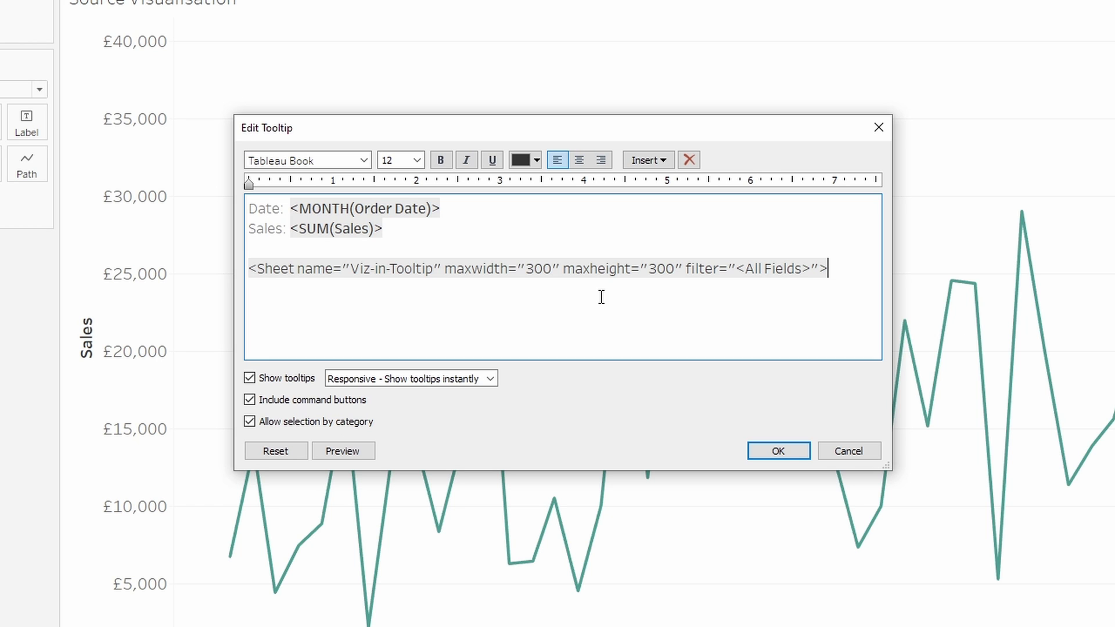
{"action": "double_click", "coordinate": [495, 270]}
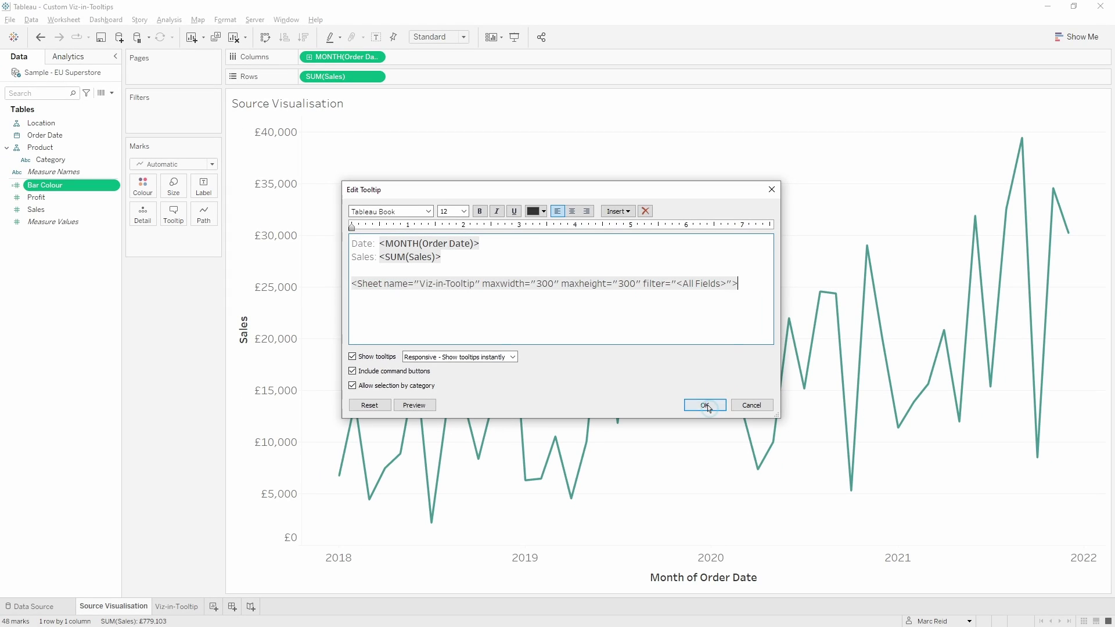
{"action": "left_click", "coordinate": [759, 439]}
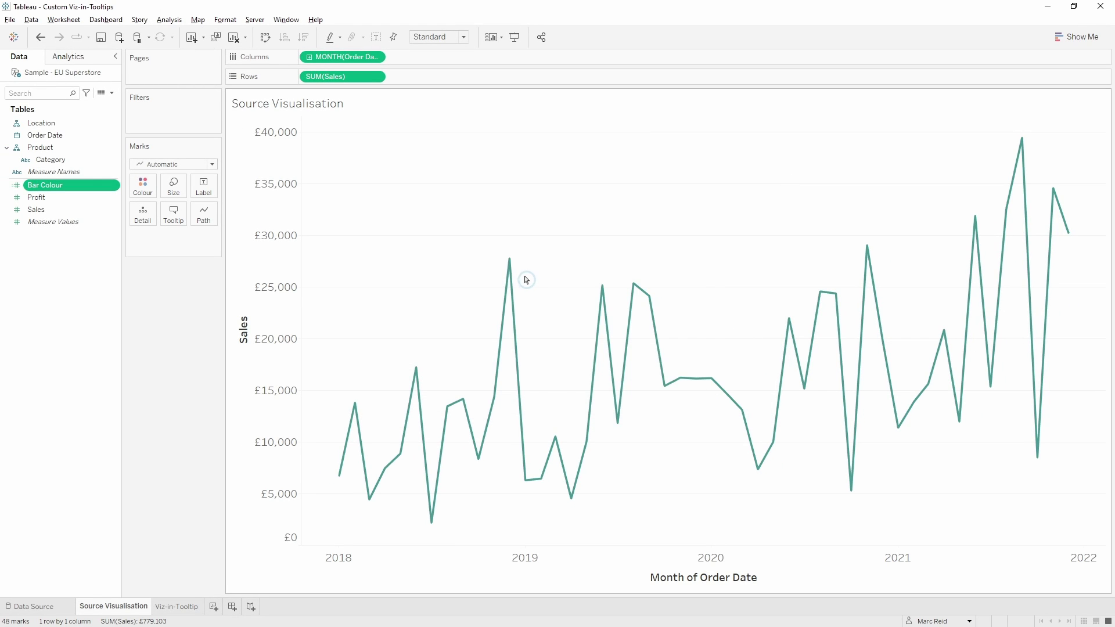
Remove the <All Fields> filter from the embedded sheet's tooltip tag
{"action": "mouse_move", "coordinate": [514, 268]}
{"action": "mouse_move", "coordinate": [604, 296]}
{"action": "mouse_move", "coordinate": [639, 291]}
{"action": "left_click", "coordinate": [174, 213]}
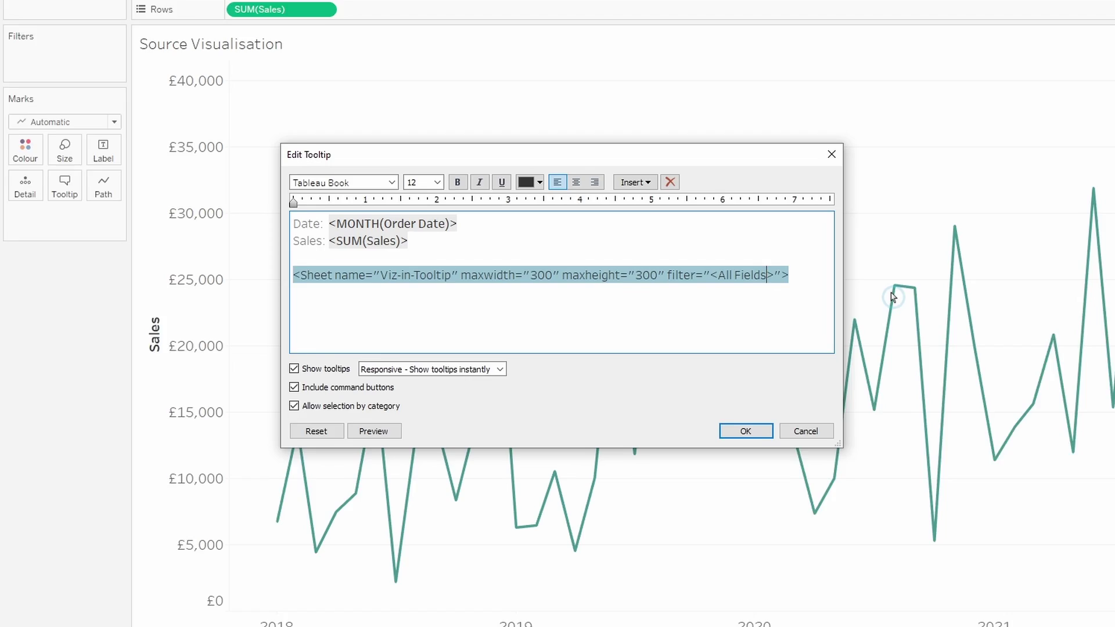
{"action": "key", "text": "shift+Left"}
{"action": "key", "text": "shift+Left"}
{"action": "key", "text": "shift+Left"}
{"action": "key", "text": "shift+Left"}
{"action": "key", "text": "shift+Left"}
{"action": "key", "text": "shift+Left"}
{"action": "key", "text": "shift+Left"}
{"action": "key", "text": "shift+Left"}
{"action": "key", "text": "shift+Left"}
{"action": "key", "text": "shift+Left"}
{"action": "key", "text": "shift+Left"}
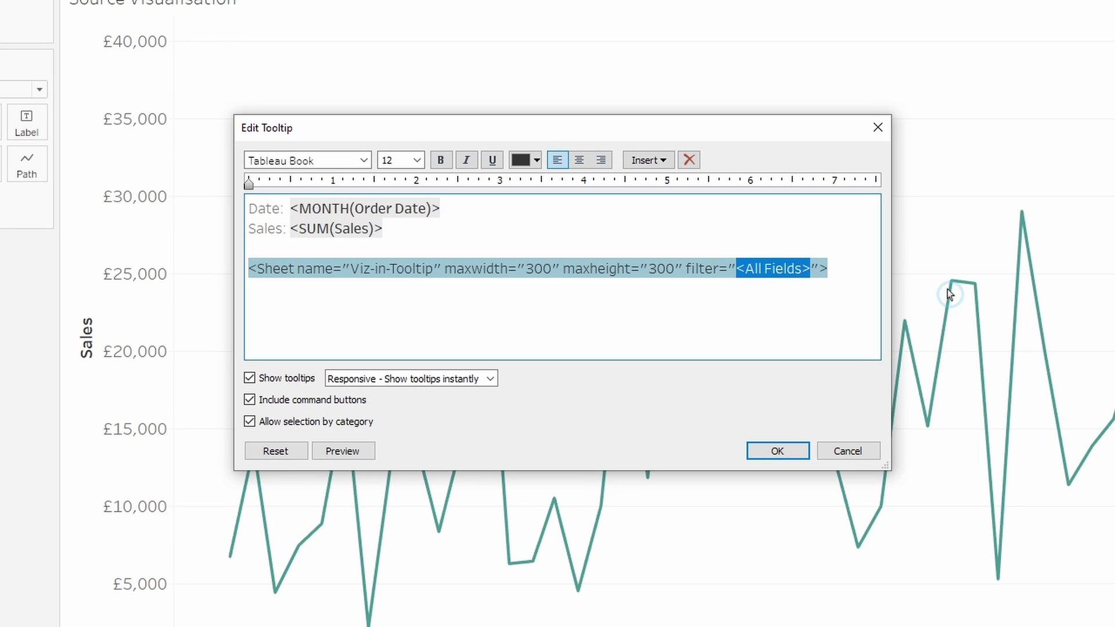
{"action": "key", "text": "BackSpace"}
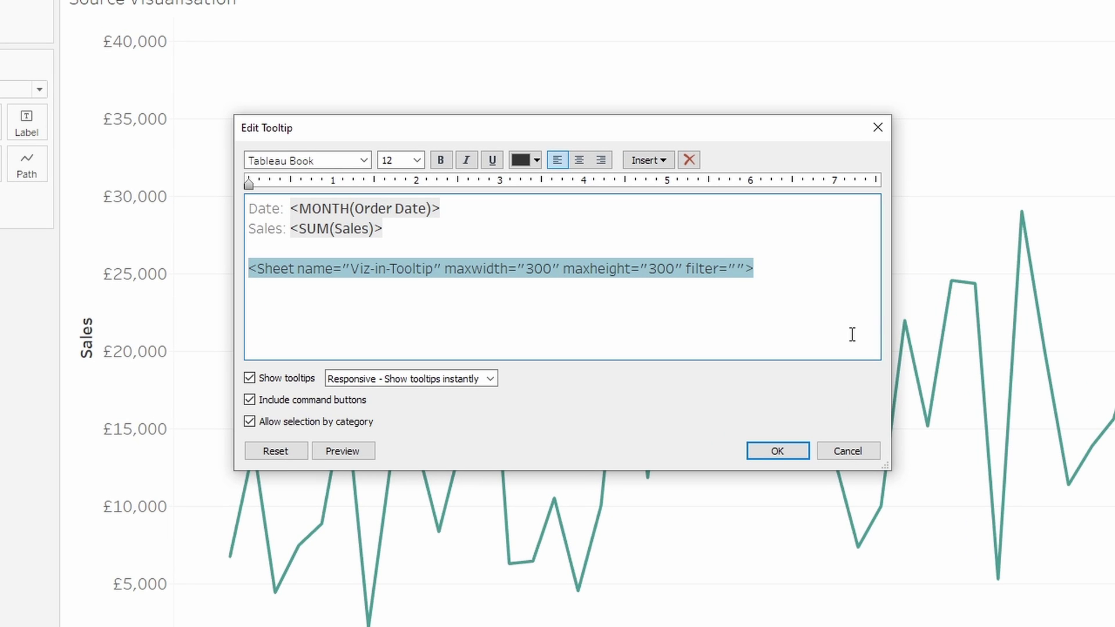
{"action": "left_click", "coordinate": [821, 260]}
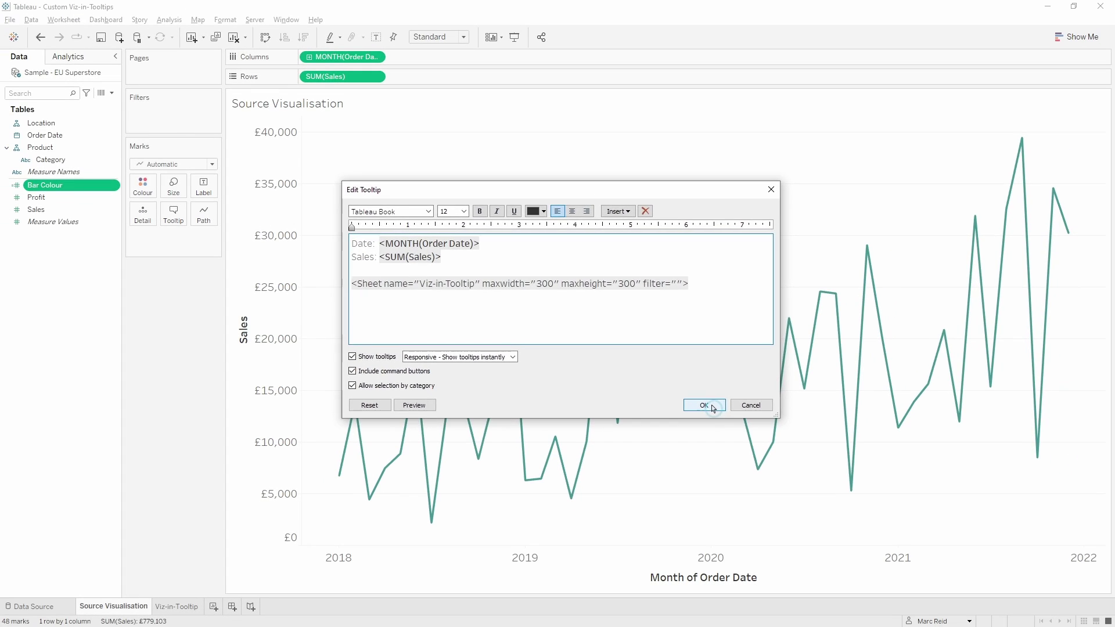
{"action": "left_click", "coordinate": [778, 451]}
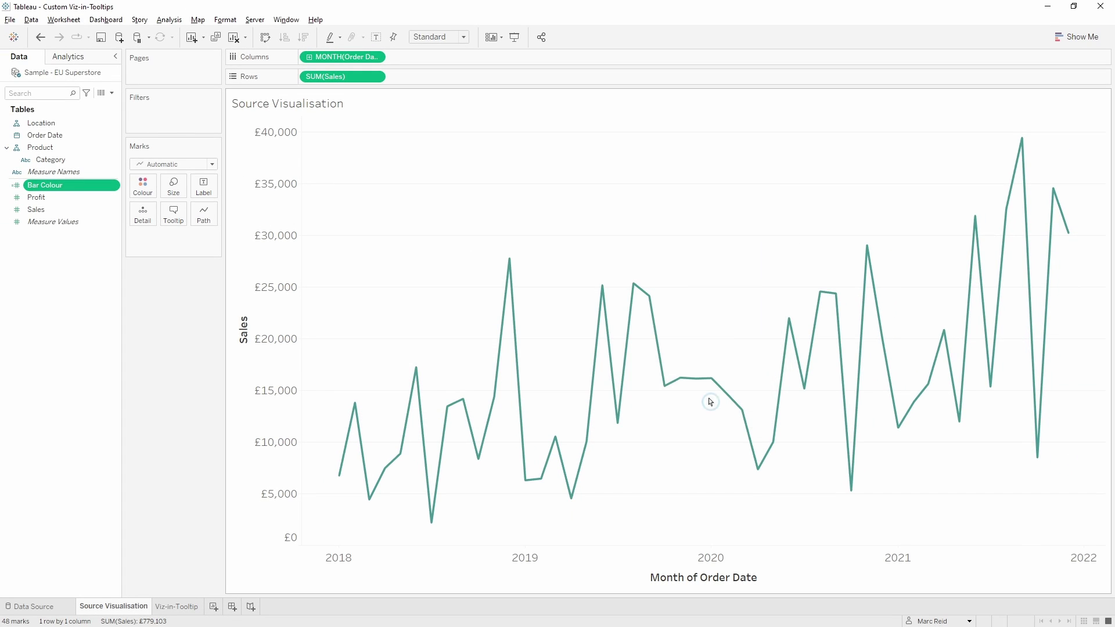
Widen the embedded profit chart by changing its maxwidth to 450
{"action": "mouse_move", "coordinate": [607, 297]}
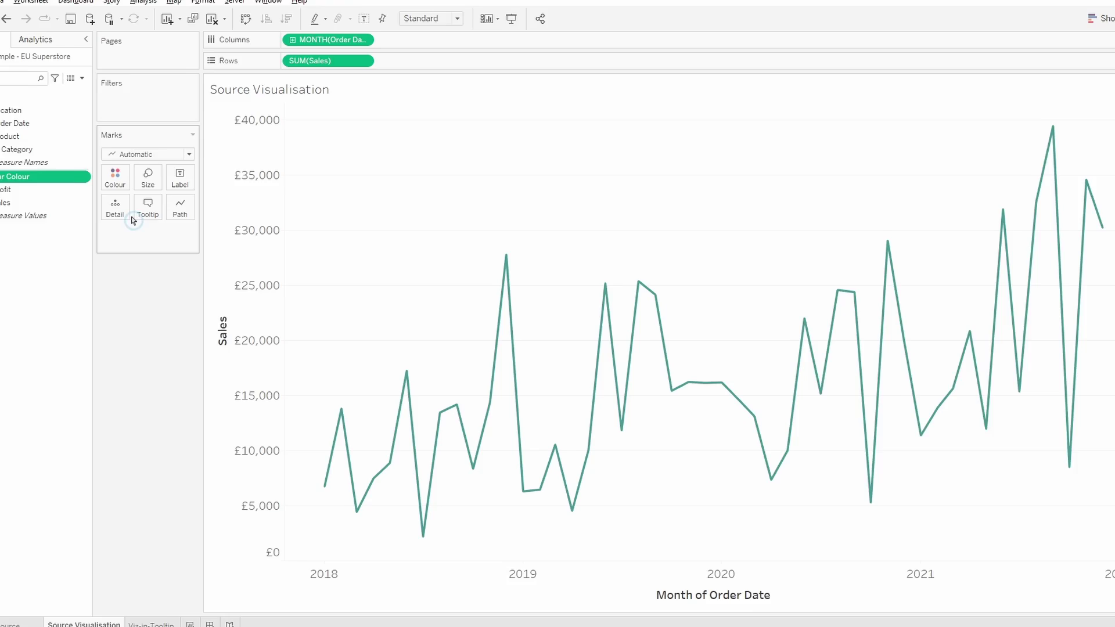
{"action": "left_click", "coordinate": [173, 213]}
{"action": "triple_click", "coordinate": [500, 284]}
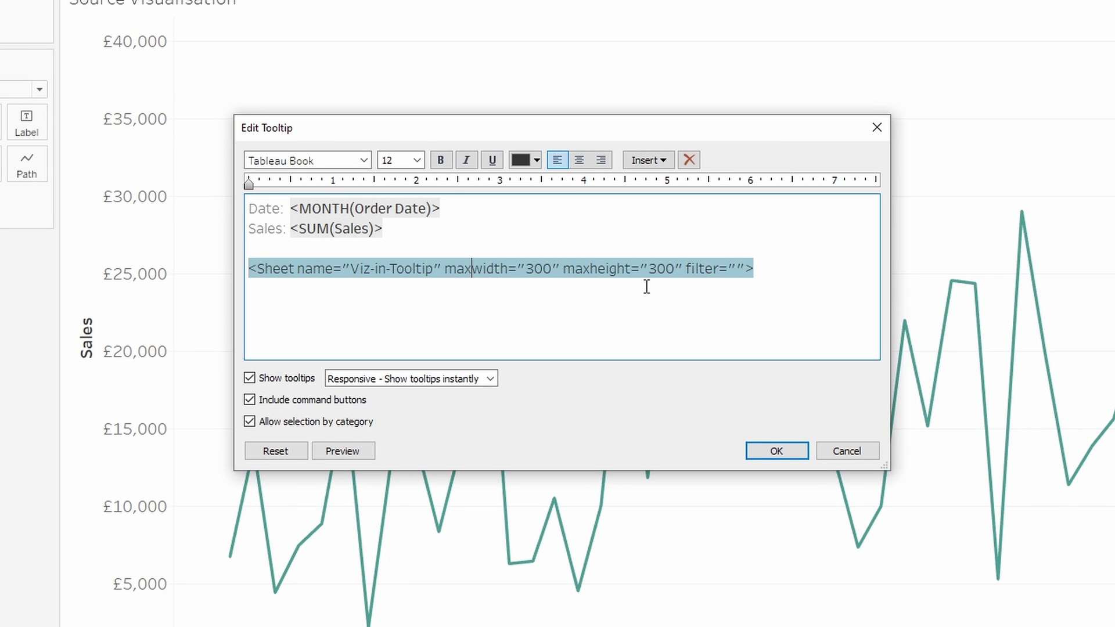
{"action": "key", "text": "Right"}
{"action": "key", "text": "Right"}
{"action": "key", "text": "Right"}
{"action": "key", "text": "Right"}
{"action": "key", "text": "Right"}
{"action": "key", "text": "Right"}
{"action": "key", "text": "Right"}
{"action": "key", "text": "shift+Right"}
{"action": "key", "text": "shift+Right"}
{"action": "type", "text": "4"}
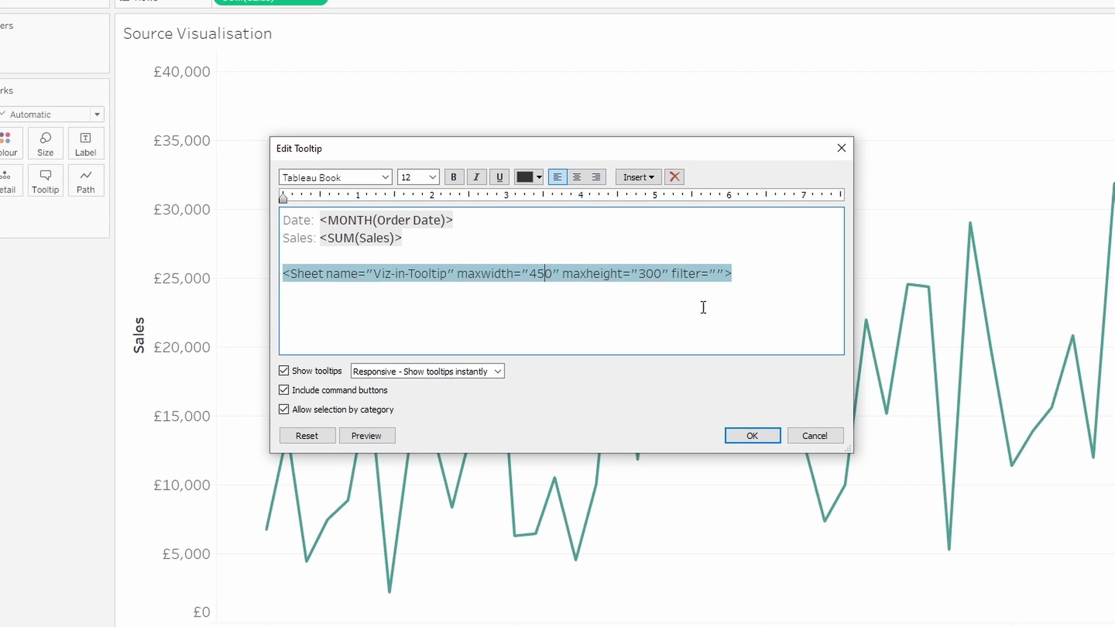
{"action": "left_click", "coordinate": [776, 451]}
{"action": "mouse_move", "coordinate": [684, 306]}
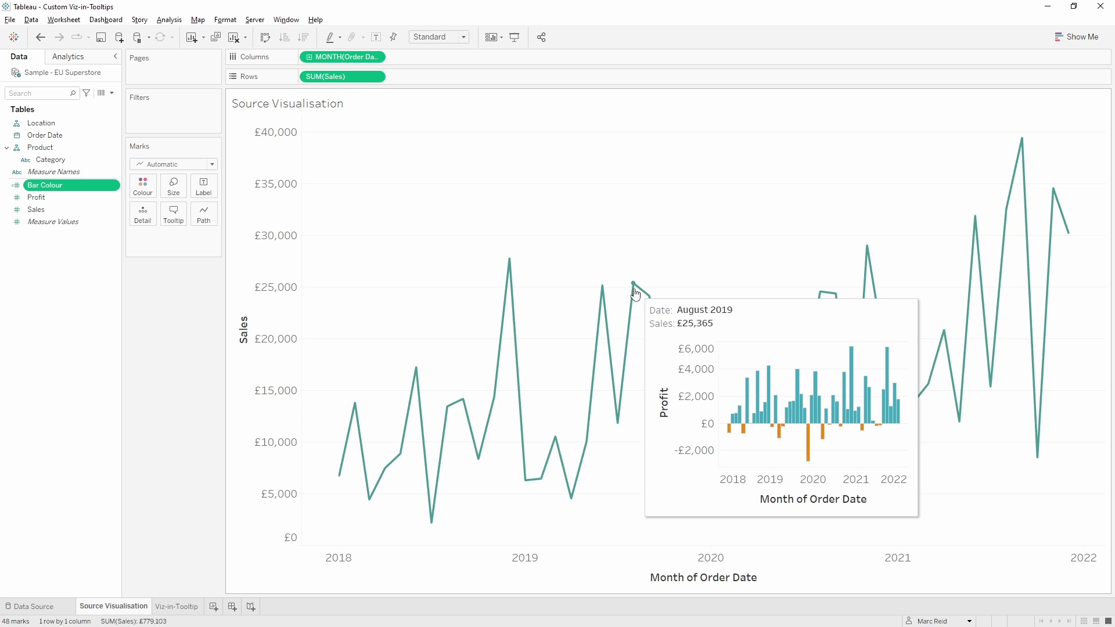
{"action": "left_click", "coordinate": [157, 364]}
{"action": "left_click", "coordinate": [473, 260]}
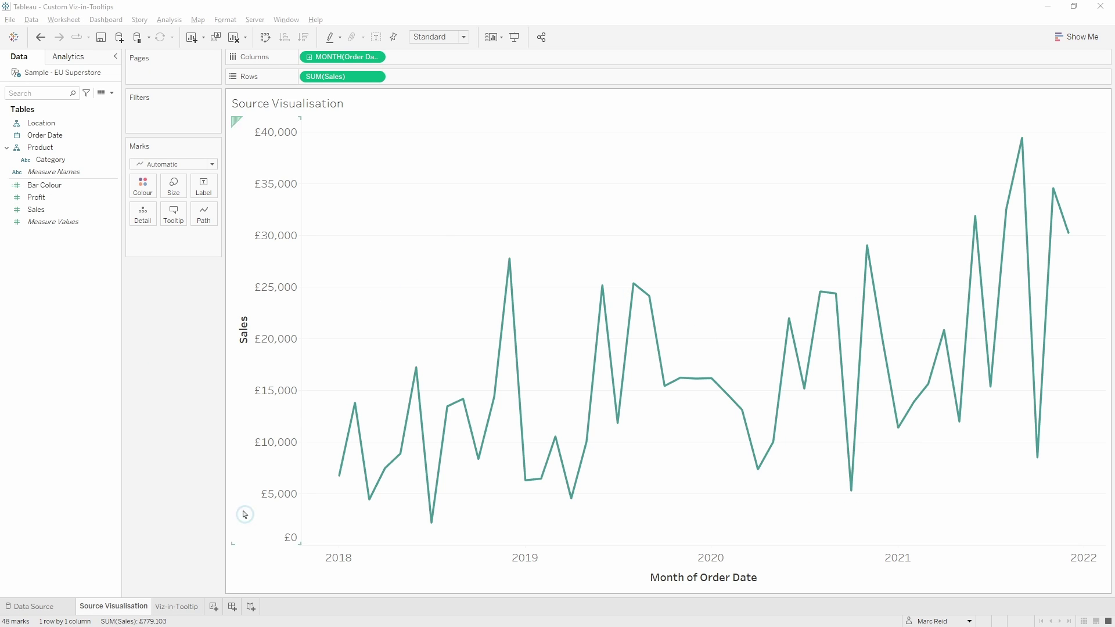
Start a Line, Per Pane reference line on the Viz-in-Tooltip chart's month axis
{"action": "left_click", "coordinate": [176, 606]}
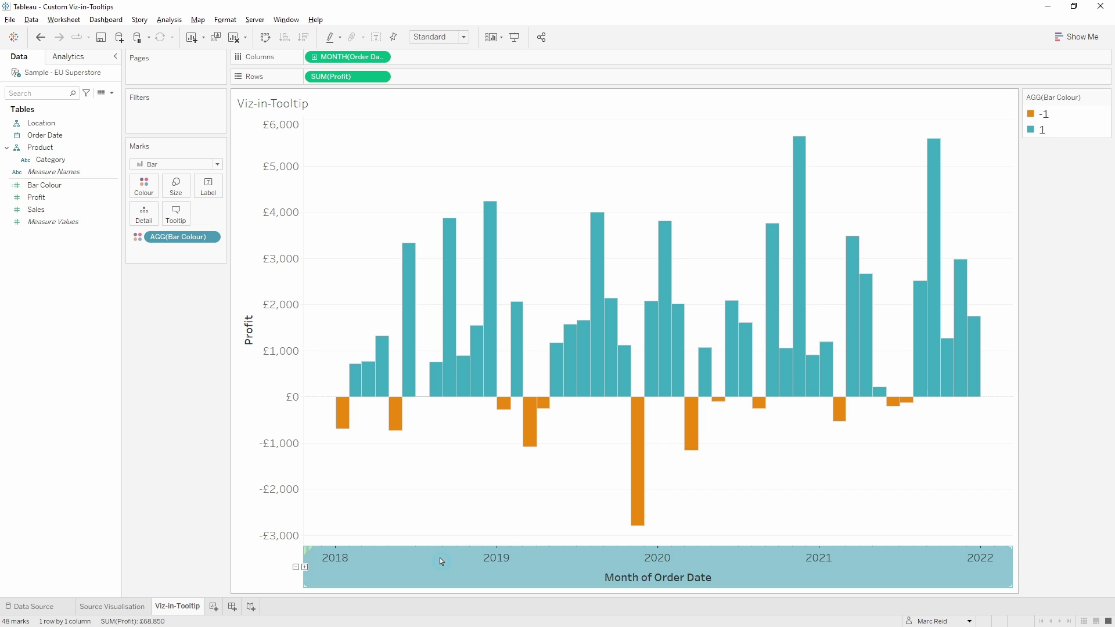
{"action": "right_click", "coordinate": [440, 558]}
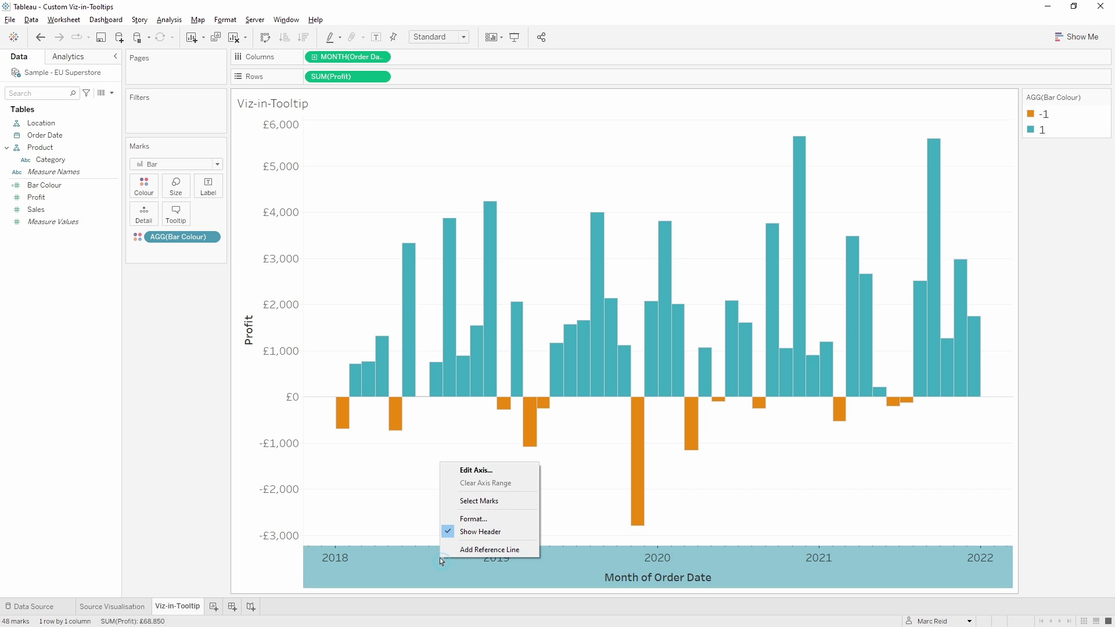
{"action": "left_click", "coordinate": [519, 549]}
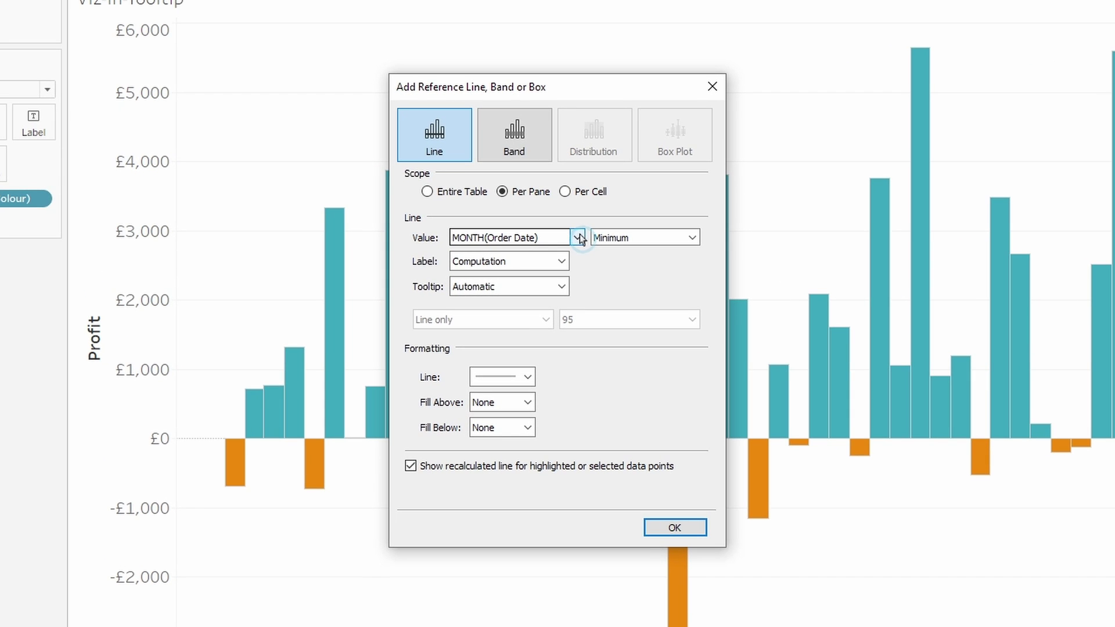
{"action": "left_click", "coordinate": [578, 238]}
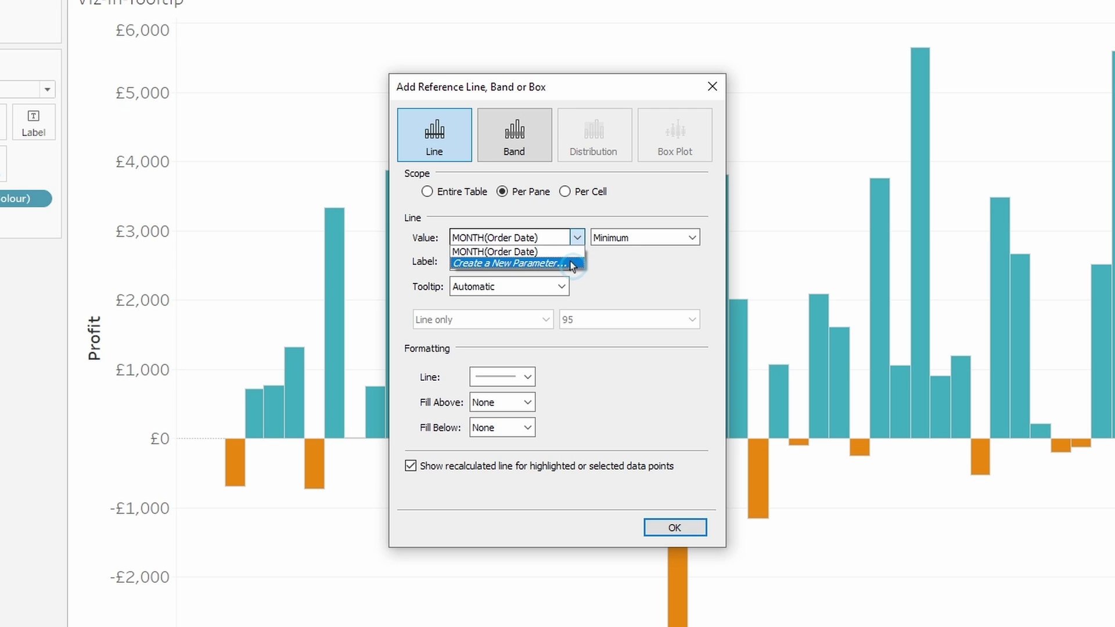
Create the p.Date parameter with custom display format mmm yyyy, e.g. May 2022
{"action": "left_click", "coordinate": [532, 264]}
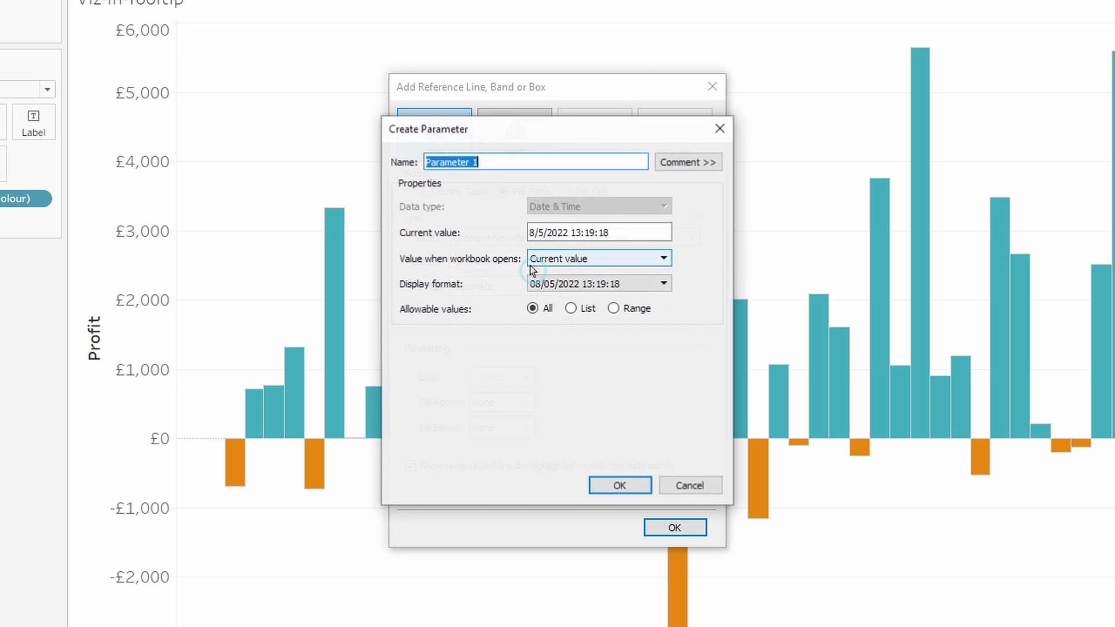
{"action": "type", "text": "p.Date"}
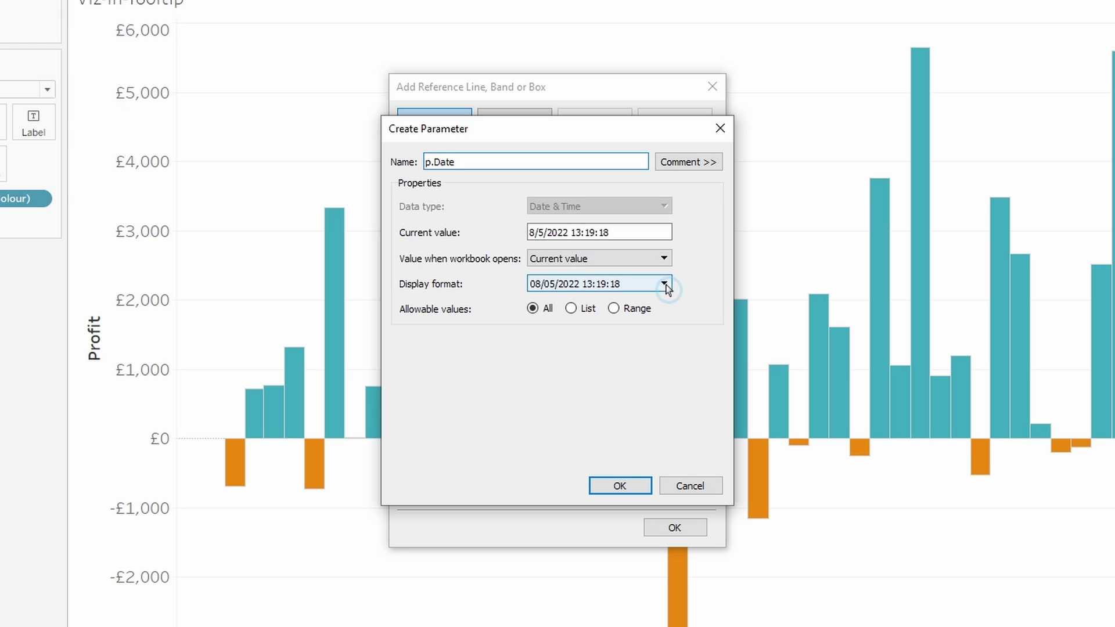
{"action": "left_click", "coordinate": [664, 284]}
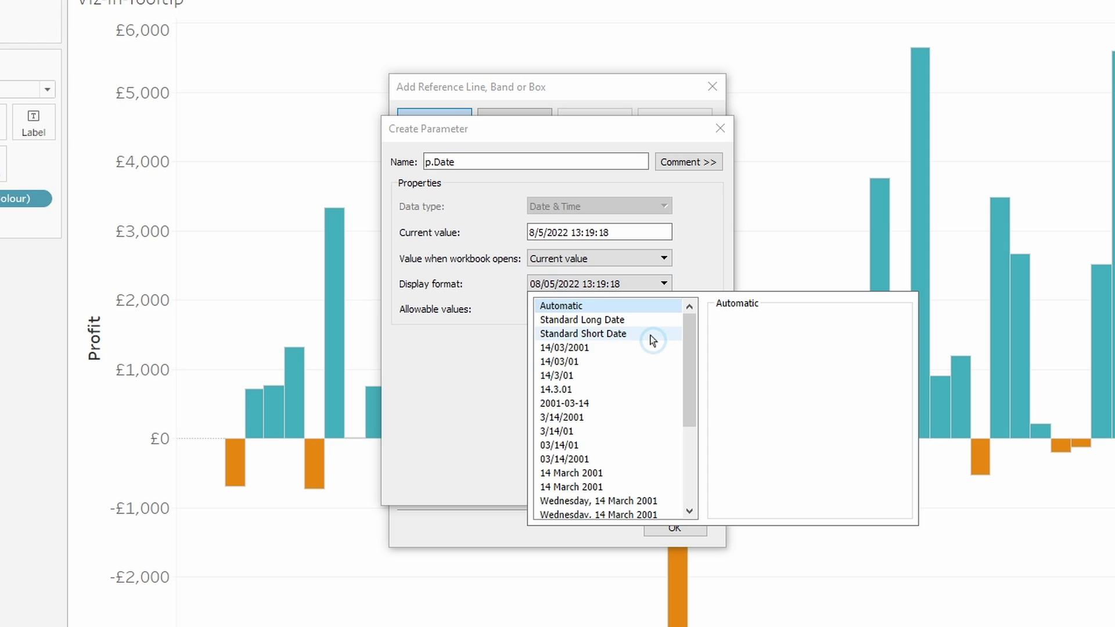
{"action": "scroll", "coordinate": [653, 339], "scroll_direction": "down", "scroll_amount": 3}
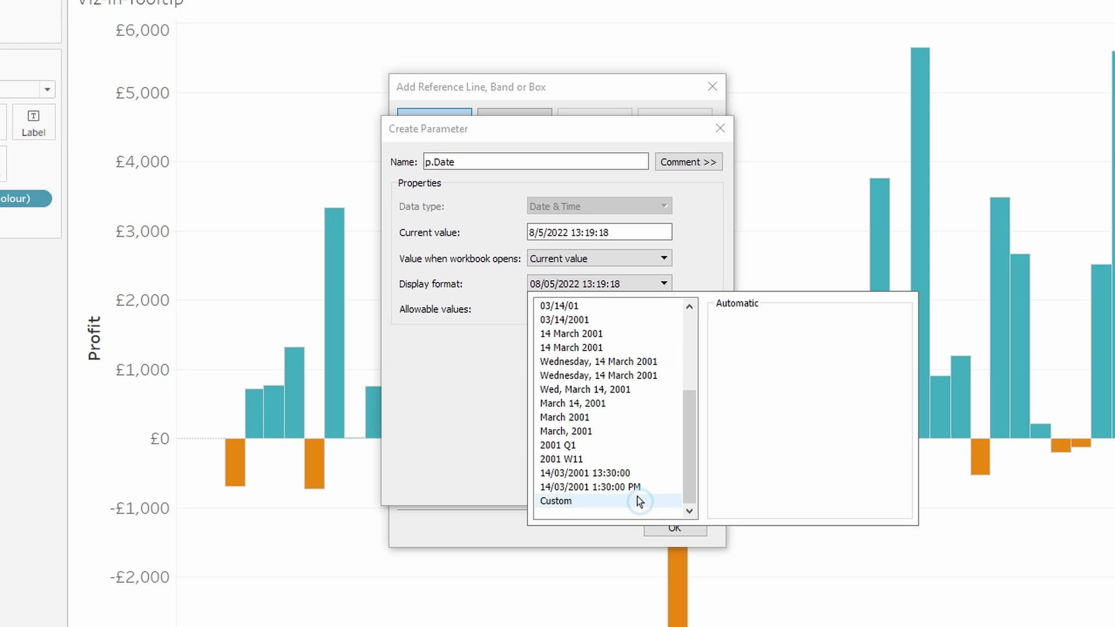
{"action": "left_click", "coordinate": [636, 499]}
{"action": "left_click", "coordinate": [730, 337]}
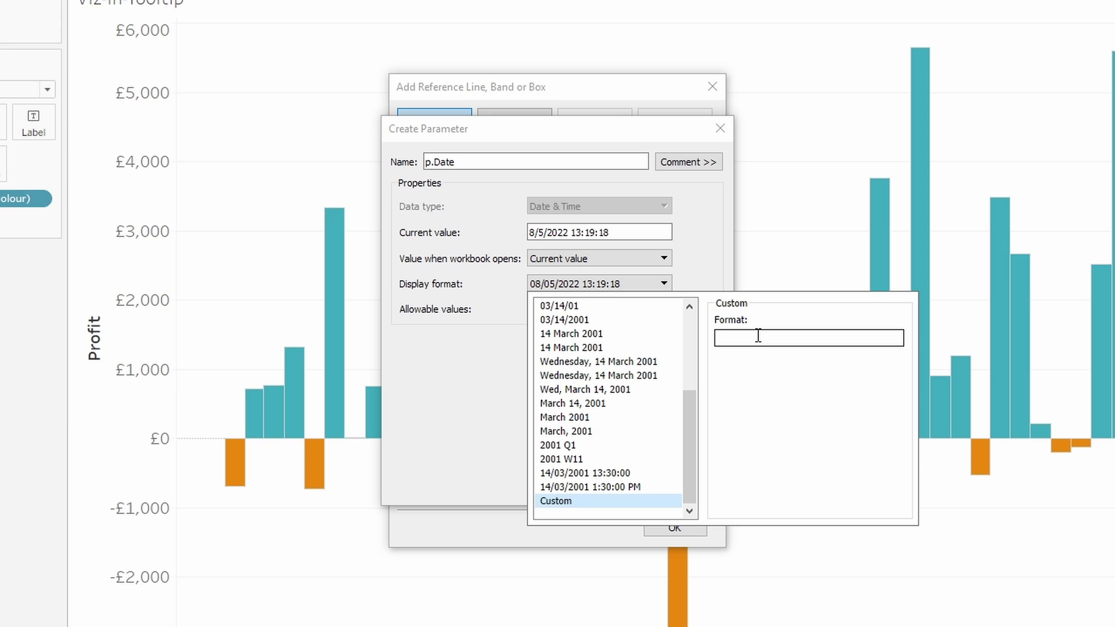
{"action": "left_click", "coordinate": [615, 421]}
{"action": "left_click", "coordinate": [614, 500]}
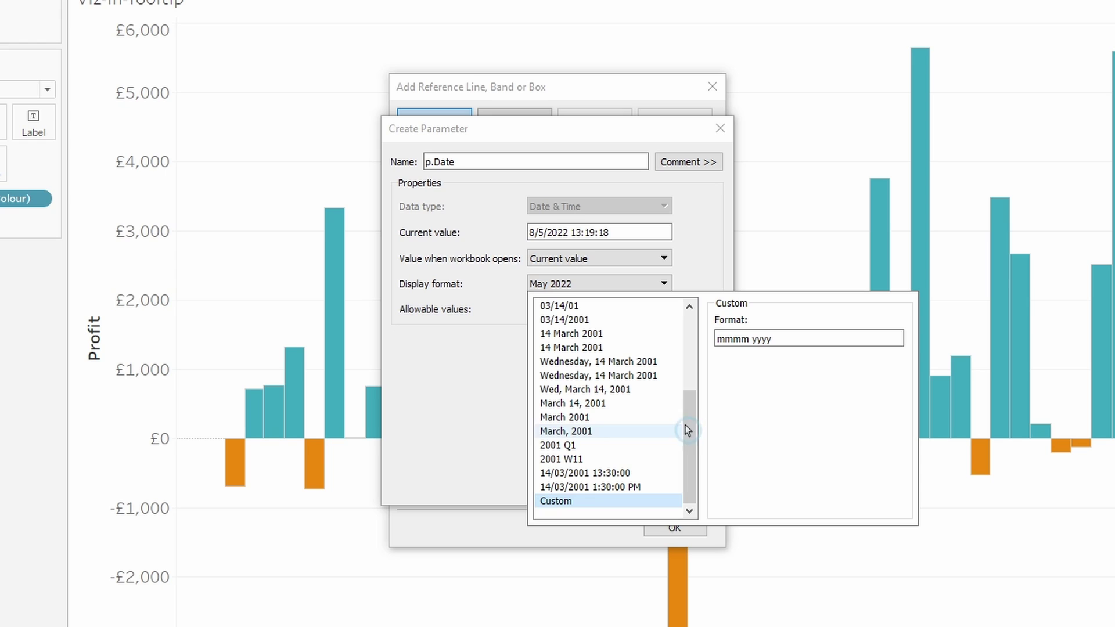
{"action": "left_click", "coordinate": [750, 339]}
{"action": "key", "text": "BackSpace"}
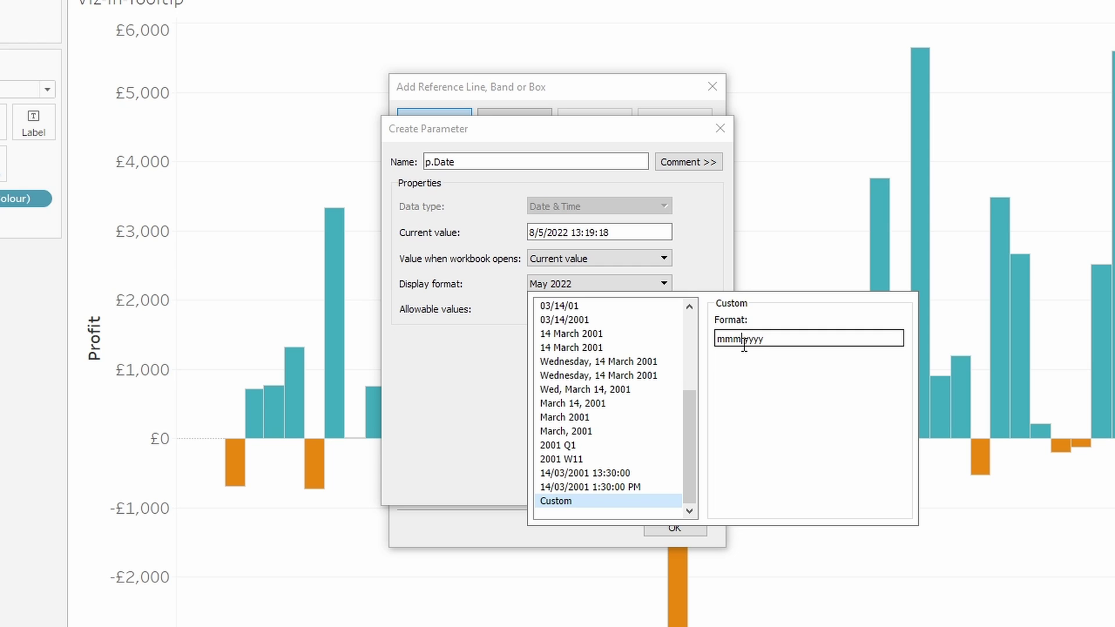
{"action": "key", "text": "Return"}
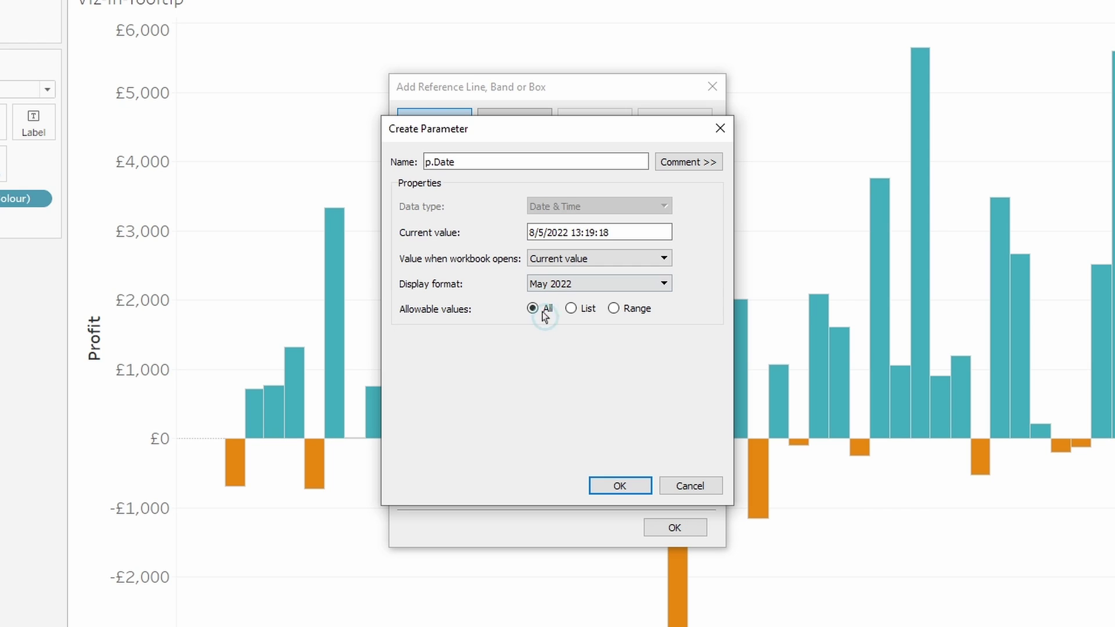
{"action": "left_click", "coordinate": [604, 414]}
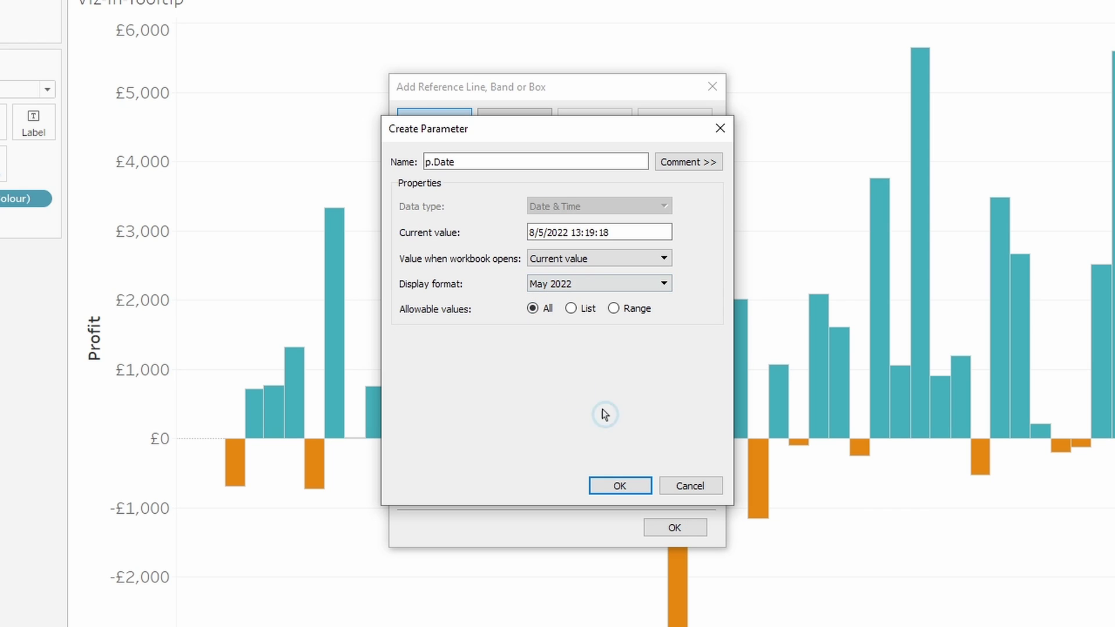
Confirm p.Date and add the reference line styled as a red dashed line
{"action": "left_click", "coordinate": [619, 486]}
{"action": "left_click", "coordinate": [529, 377]}
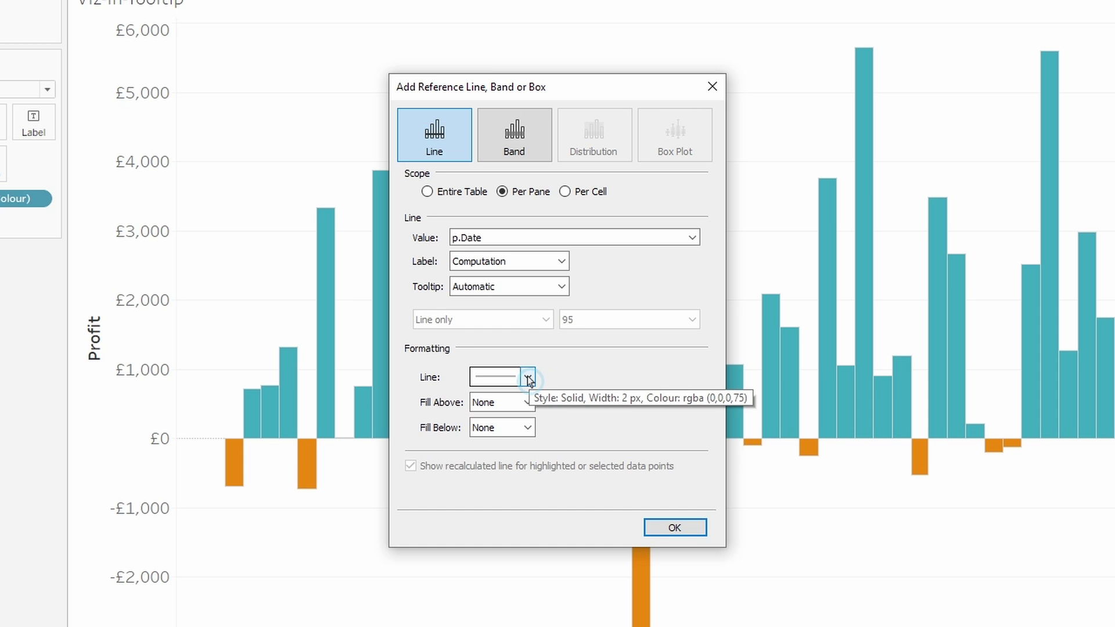
{"action": "left_click", "coordinate": [529, 379]}
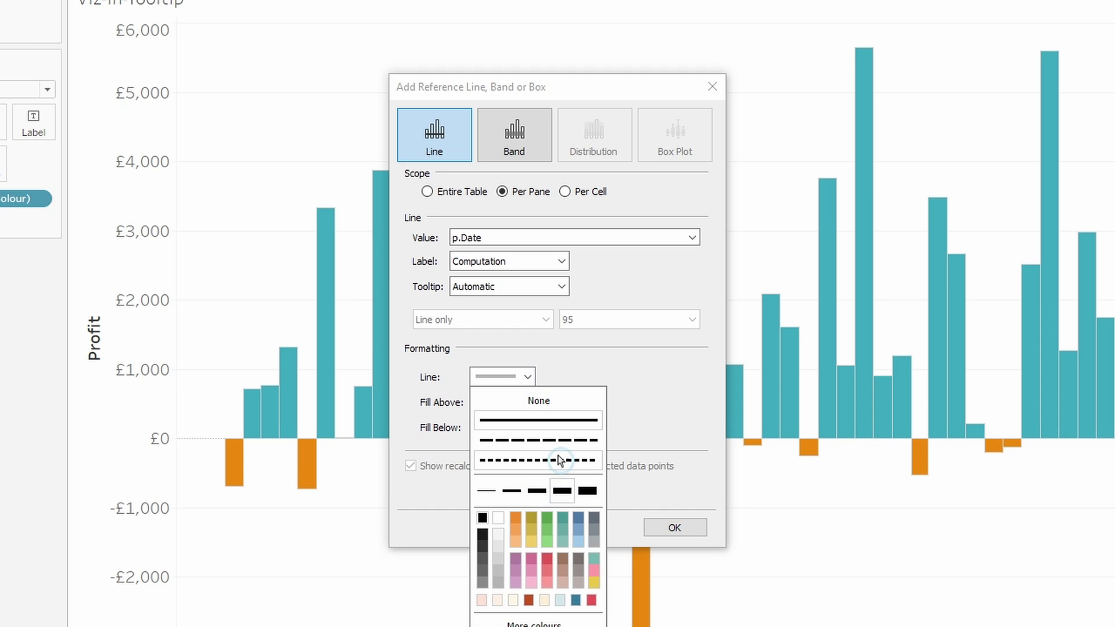
{"action": "left_click", "coordinate": [546, 439]}
{"action": "left_click", "coordinate": [548, 549]}
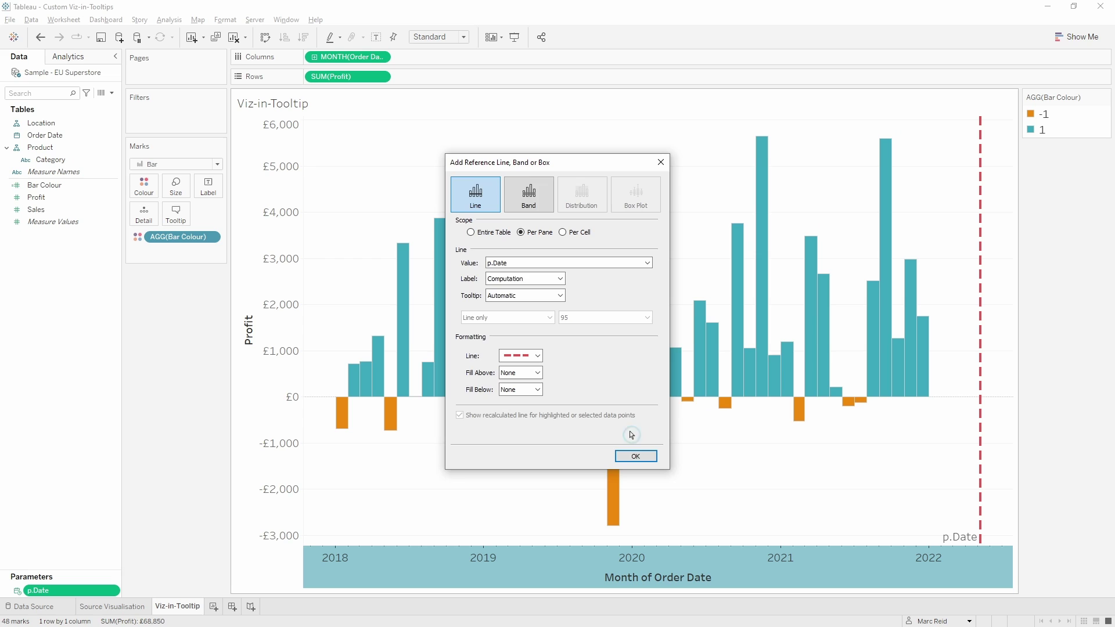
{"action": "left_click", "coordinate": [670, 520]}
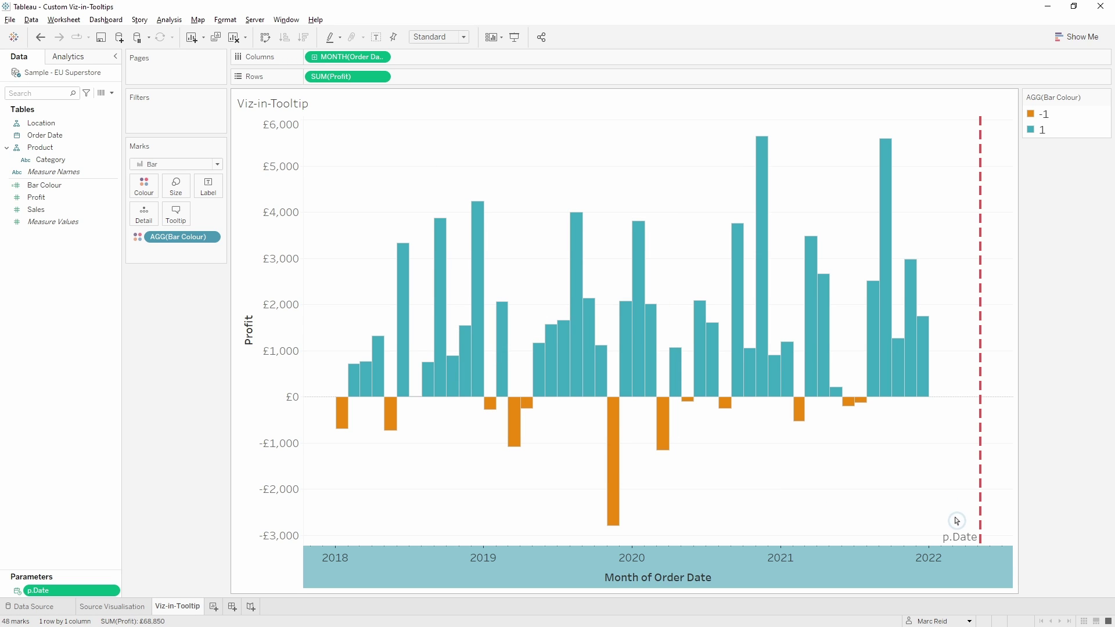
{"action": "mouse_move", "coordinate": [958, 536]}
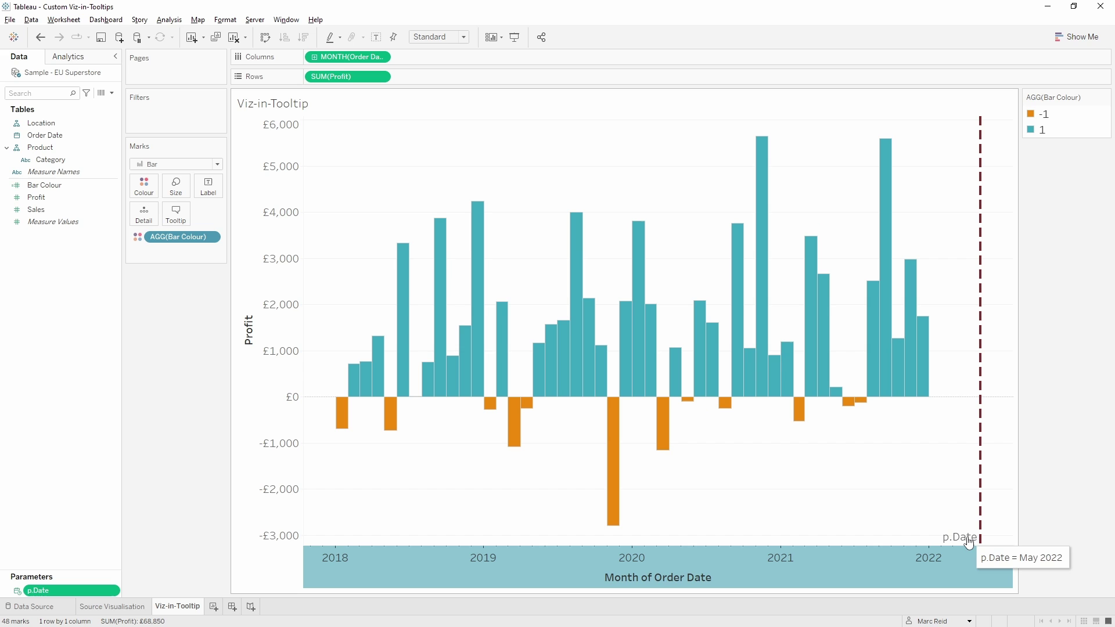
Set the reference line's label to show its Value, May 2022
{"action": "right_click", "coordinate": [981, 502]}
{"action": "left_click", "coordinate": [990, 507]}
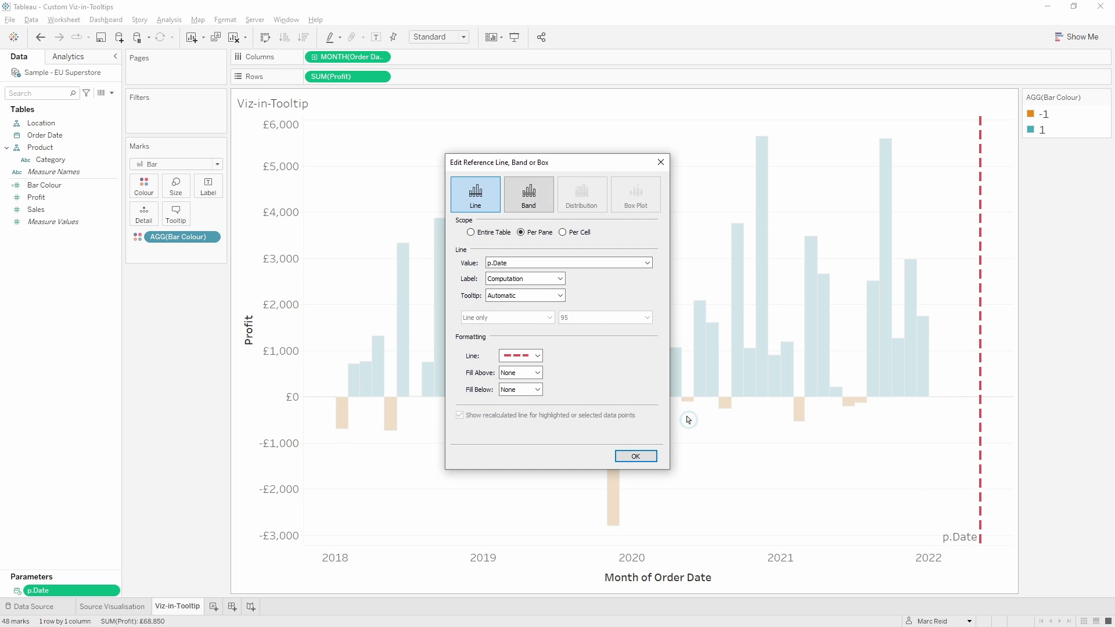
{"action": "left_click", "coordinate": [560, 281]}
{"action": "left_click", "coordinate": [554, 297]}
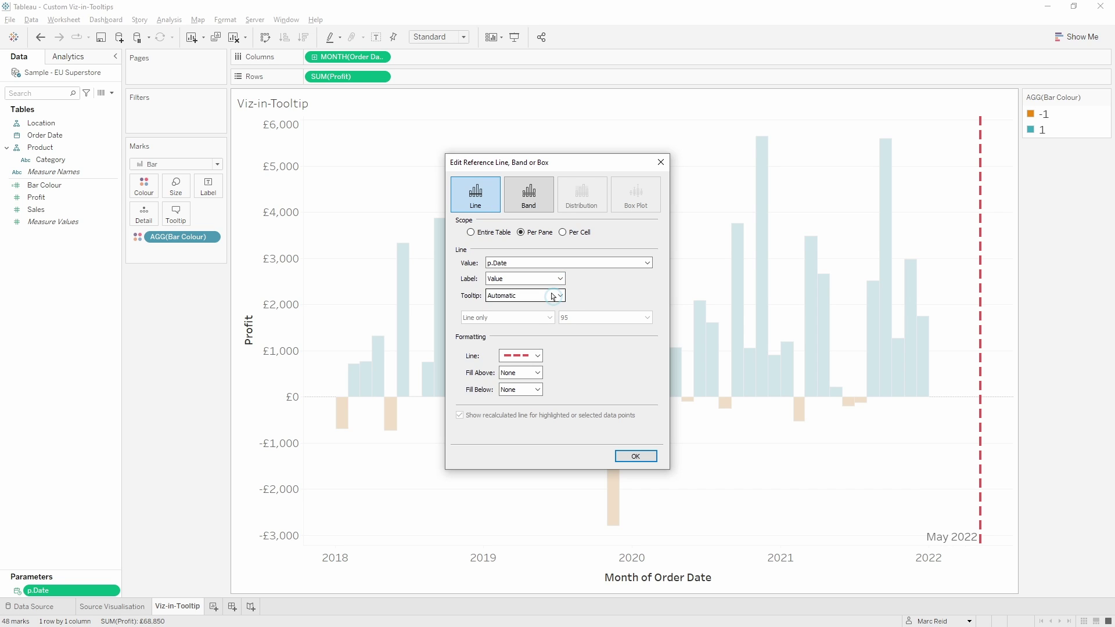
{"action": "left_click", "coordinate": [635, 456]}
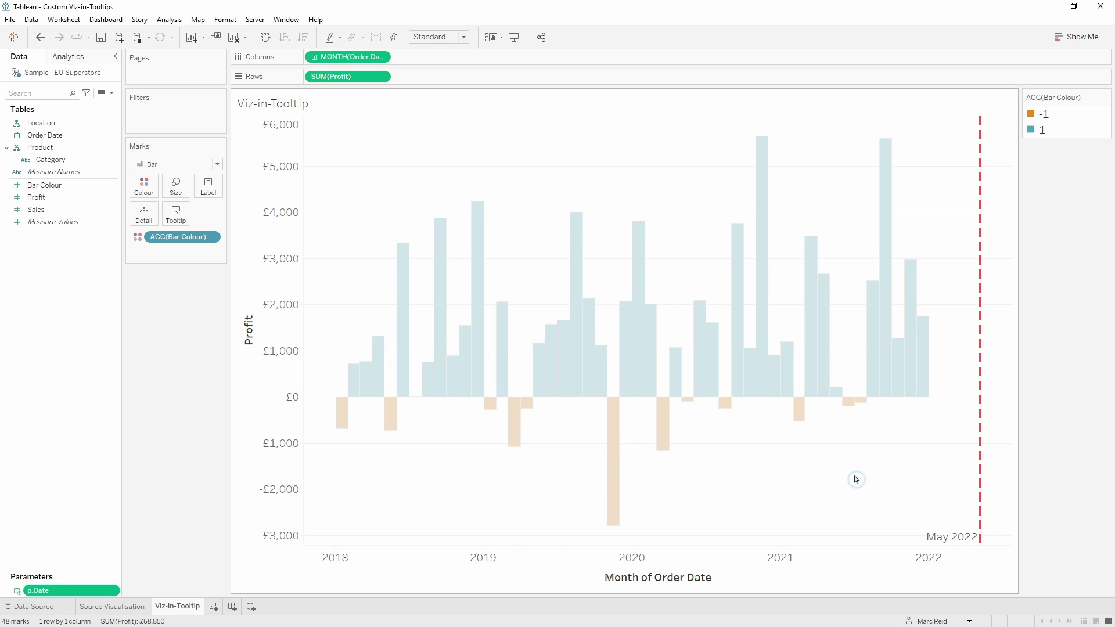
Format the line label to sit at the top in bold red text
{"action": "right_click", "coordinate": [980, 498]}
{"action": "left_click", "coordinate": [989, 518]}
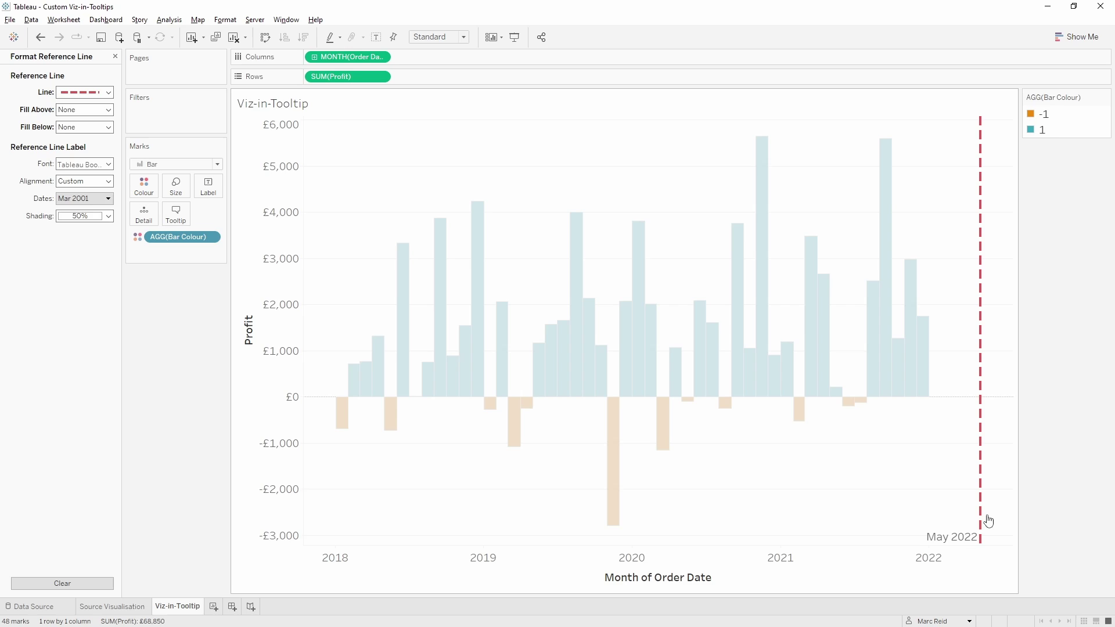
{"action": "left_click", "coordinate": [108, 183]}
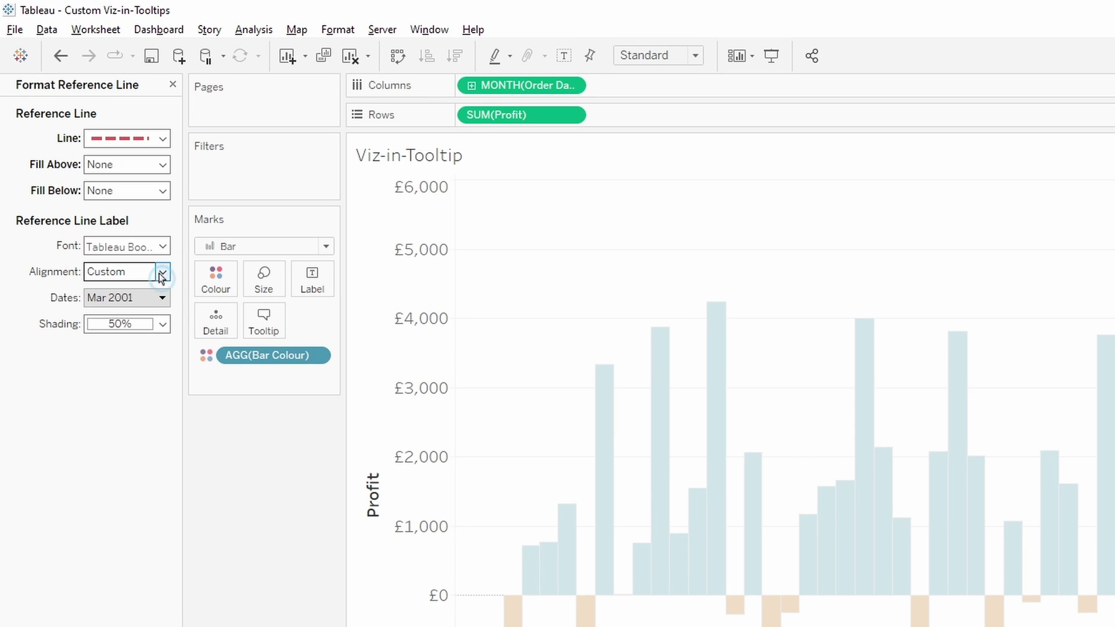
{"action": "left_click", "coordinate": [151, 415]}
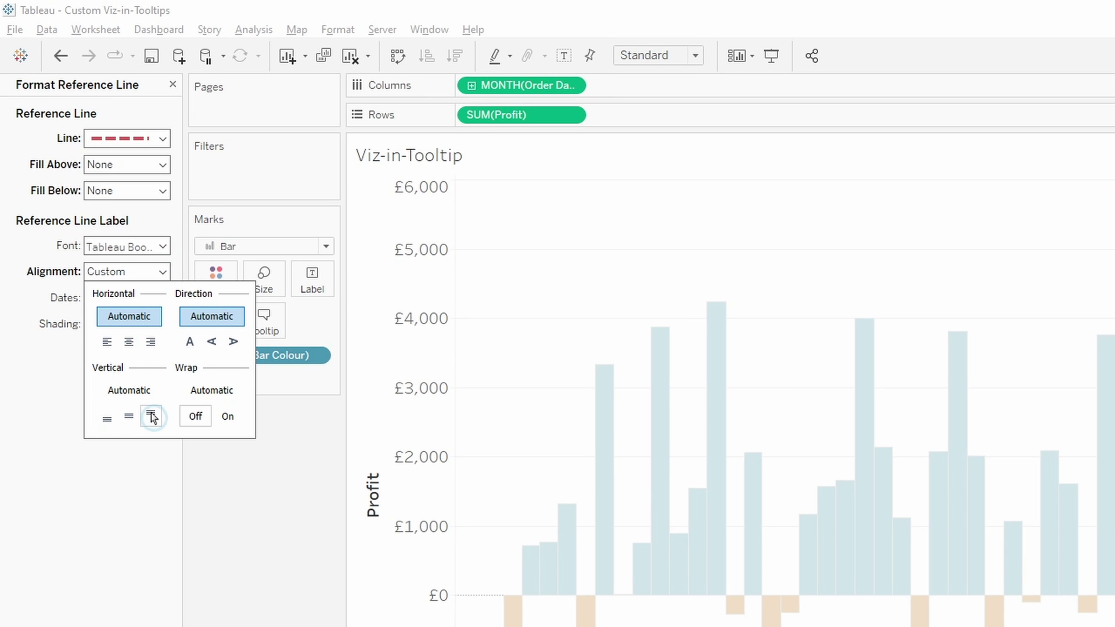
{"action": "left_click", "coordinate": [163, 247]}
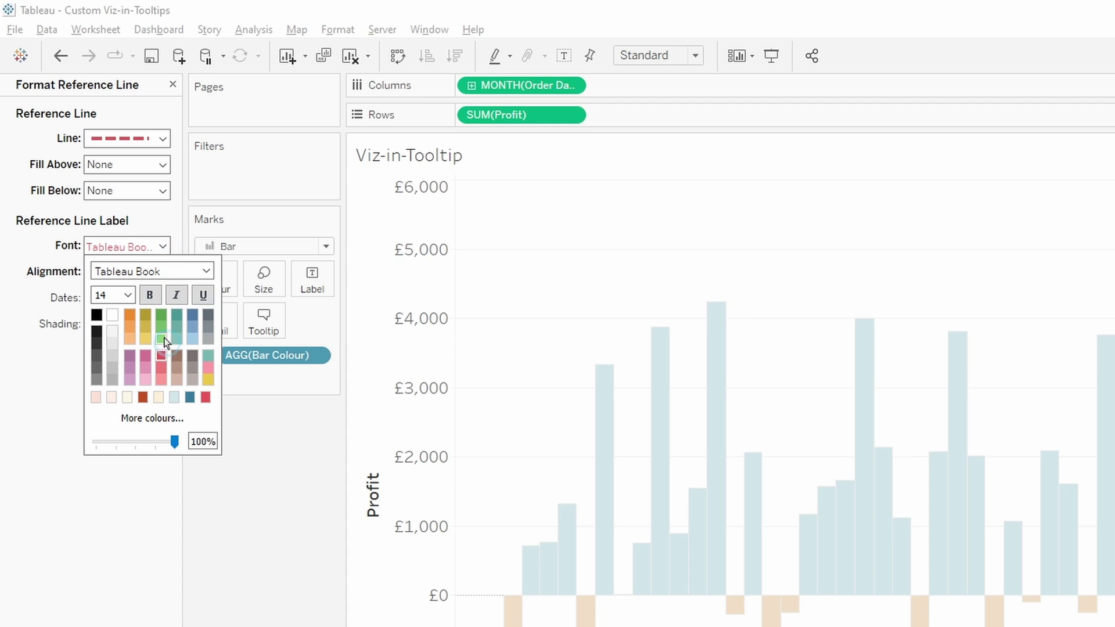
{"action": "left_click", "coordinate": [151, 294]}
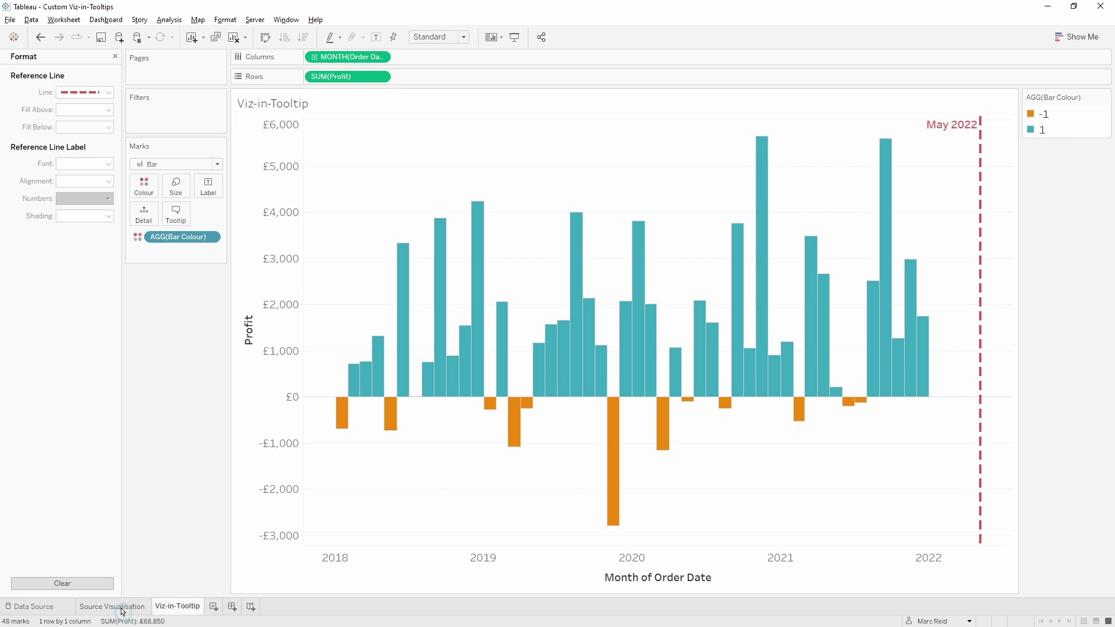
Back on Source Visualisation, hover months to see the tooltip line stuck at May 2022
{"action": "left_click", "coordinate": [113, 606]}
{"action": "mouse_move", "coordinate": [509, 262]}
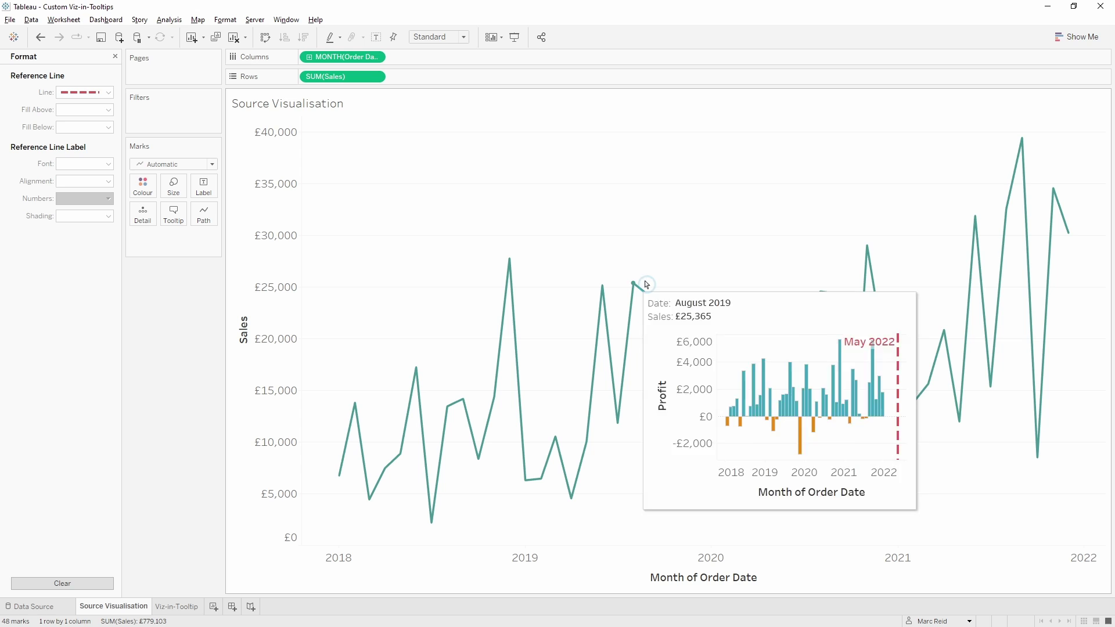
{"action": "left_click", "coordinate": [799, 289]}
{"action": "mouse_move", "coordinate": [820, 297]}
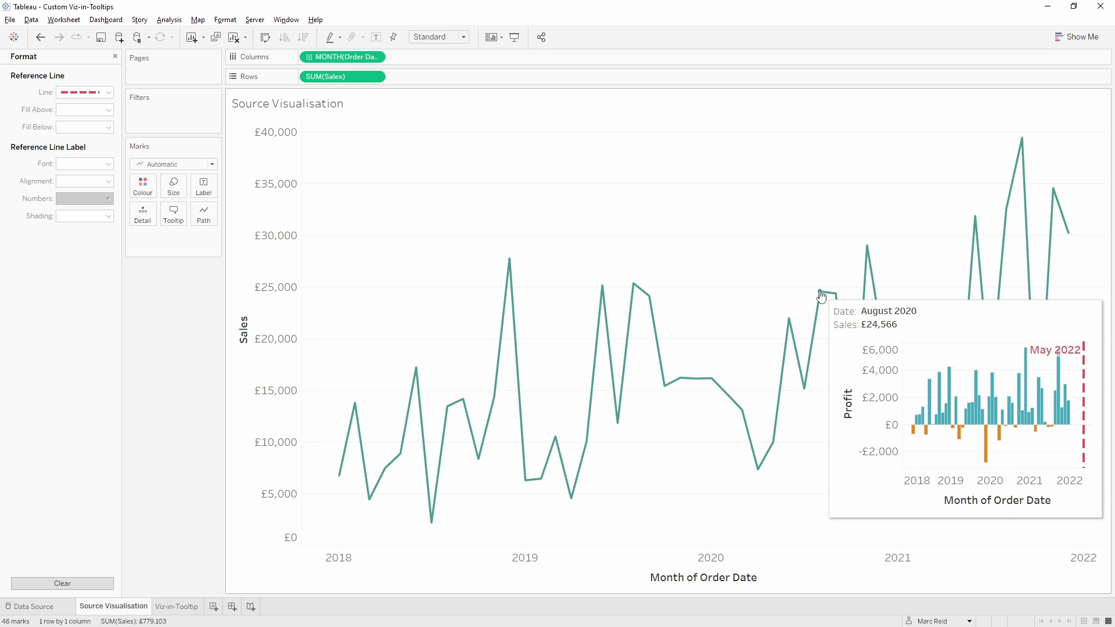
{"action": "left_click", "coordinate": [795, 286]}
{"action": "left_click", "coordinate": [532, 176]}
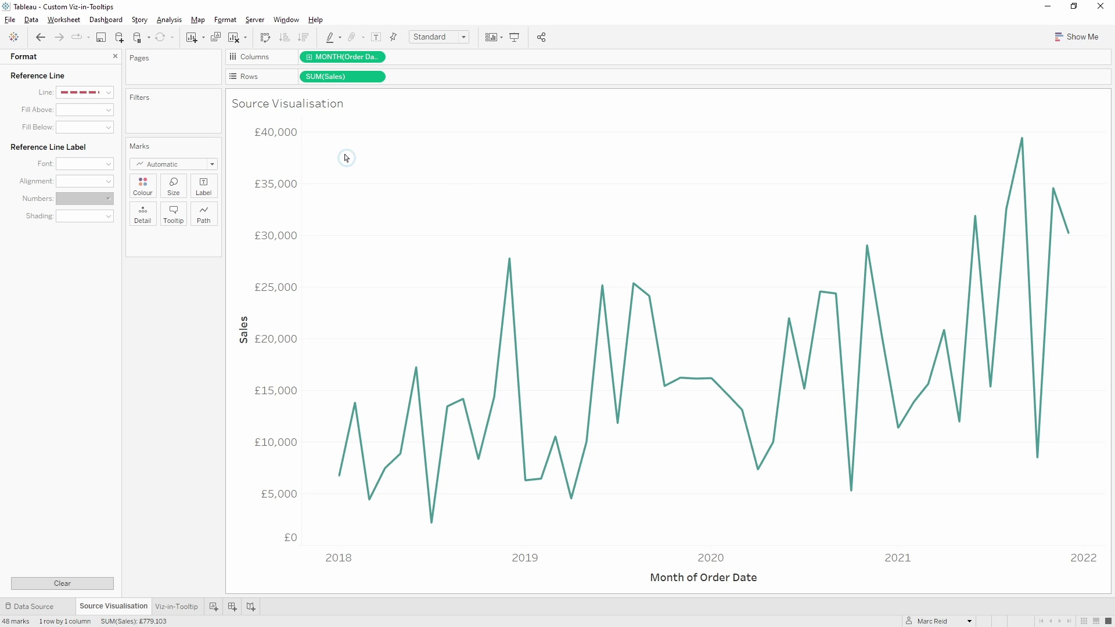
Add a Change Parameter action named 'update ref line' via Worksheet > Actions
{"action": "left_click", "coordinate": [64, 19]}
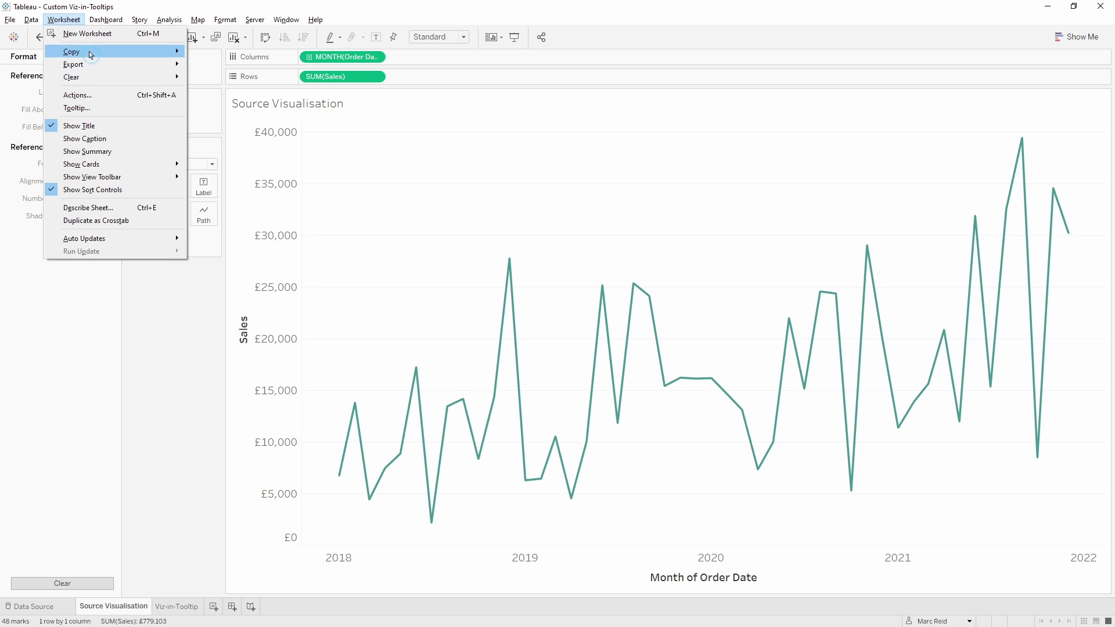
{"action": "left_click", "coordinate": [103, 93]}
{"action": "left_click", "coordinate": [436, 374]}
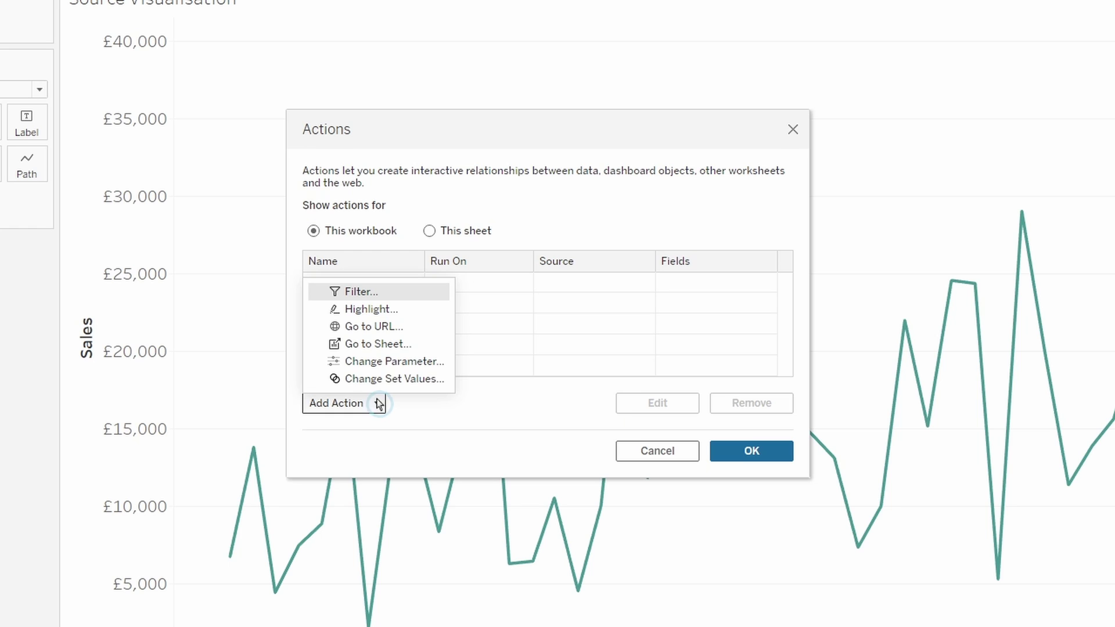
{"action": "left_click", "coordinate": [395, 361]}
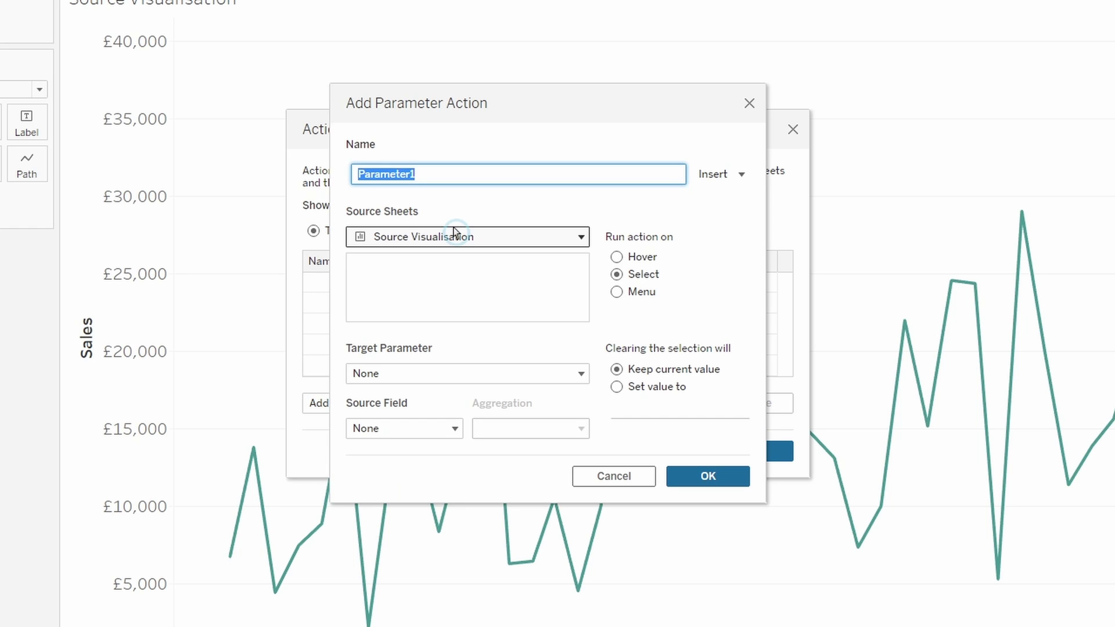
{"action": "type", "text": "update ref line"}
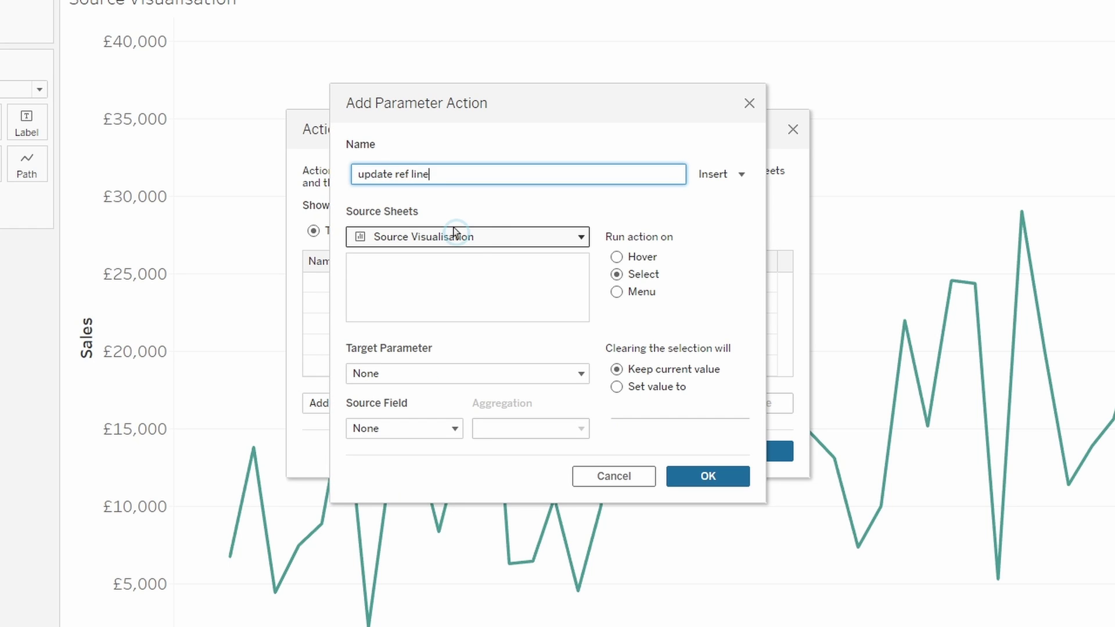
{"action": "left_click", "coordinate": [453, 231]}
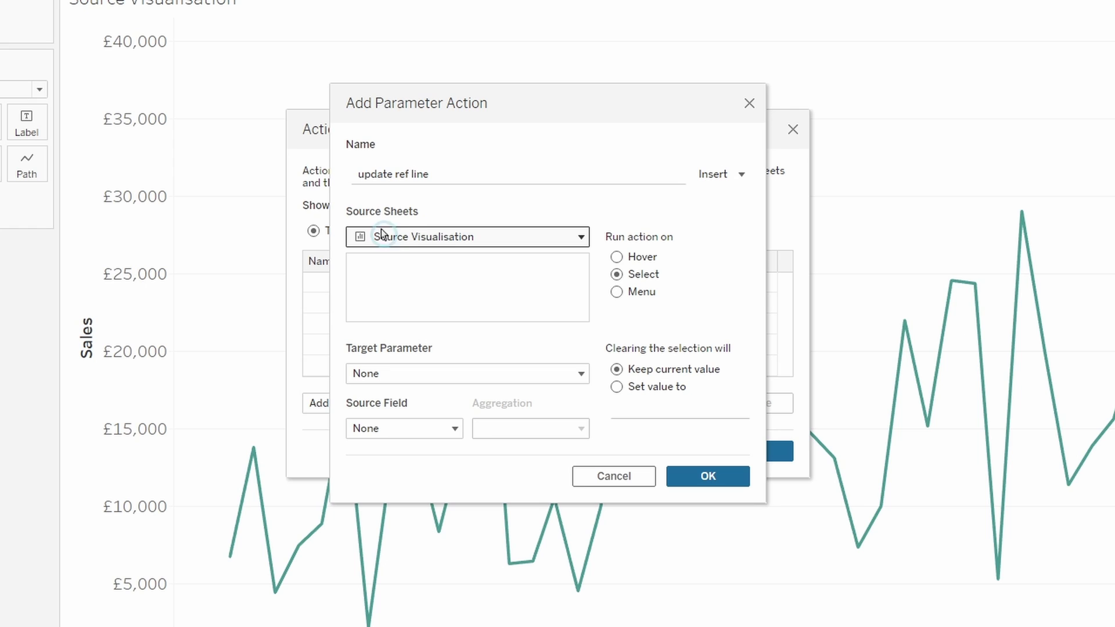
Have the action set p.Date from MONTH(Order Date) on hover, and save it
{"action": "left_click", "coordinate": [445, 373]}
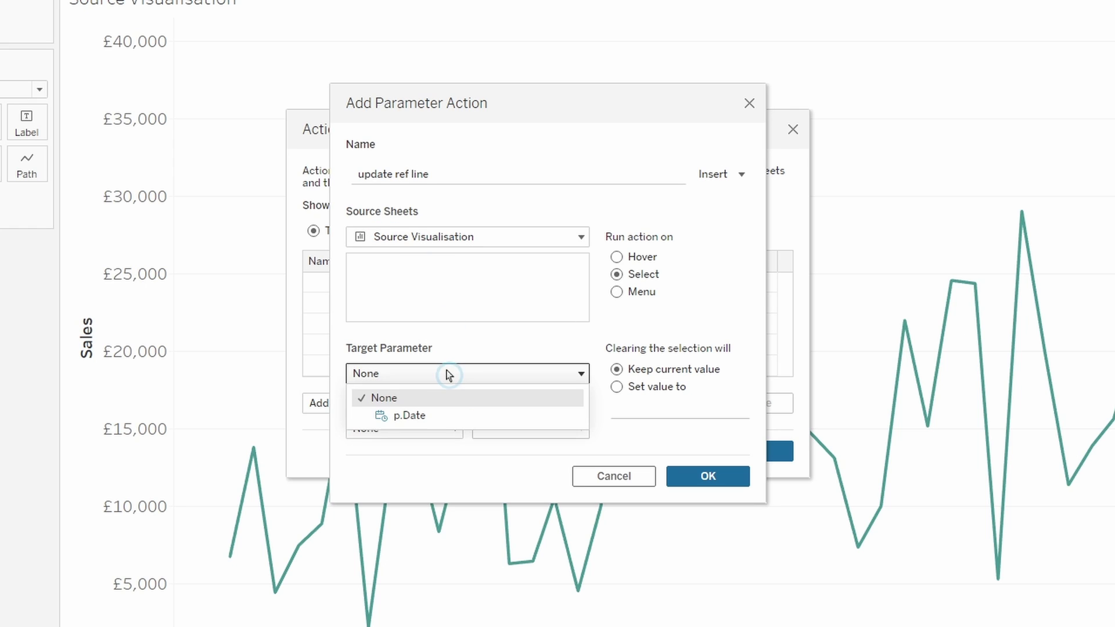
{"action": "left_click", "coordinate": [444, 416]}
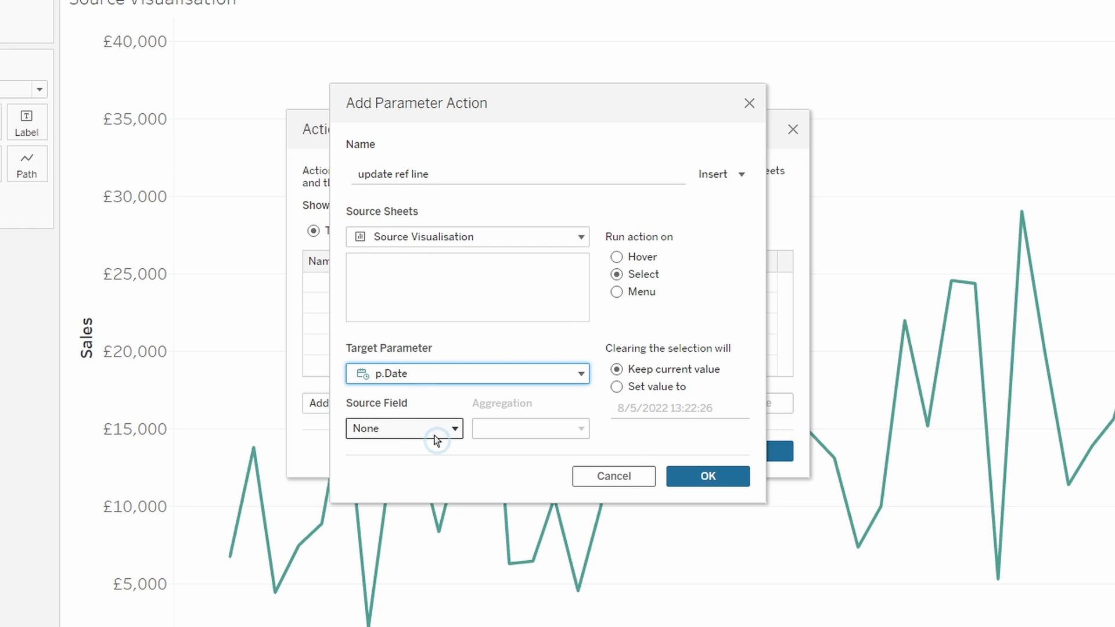
{"action": "left_click", "coordinate": [433, 430]}
{"action": "left_click", "coordinate": [481, 471]}
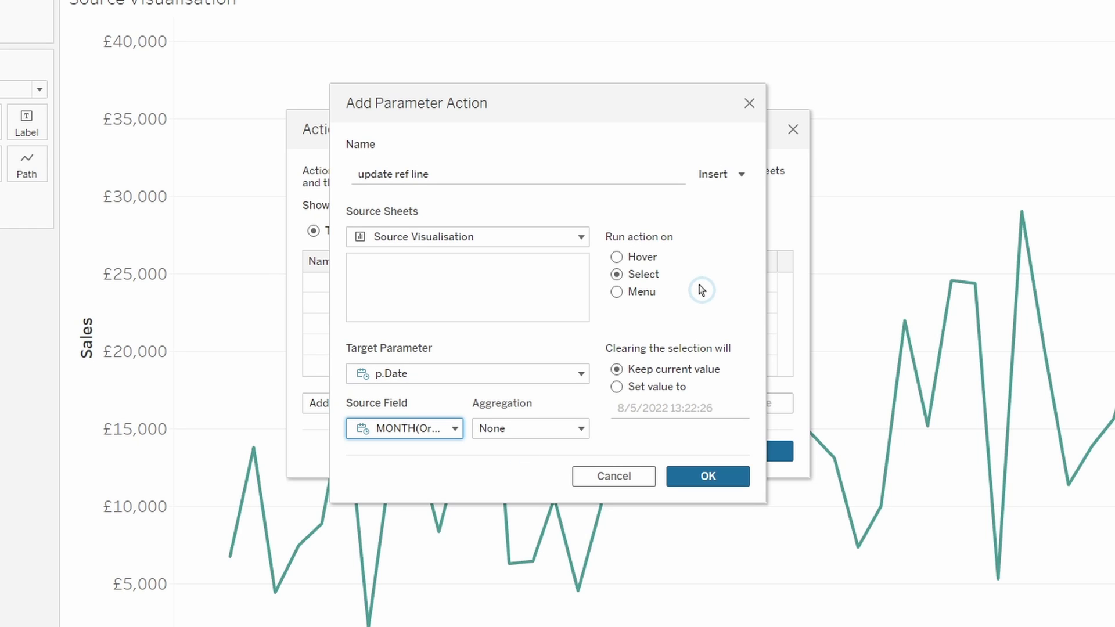
{"action": "left_click", "coordinate": [649, 259]}
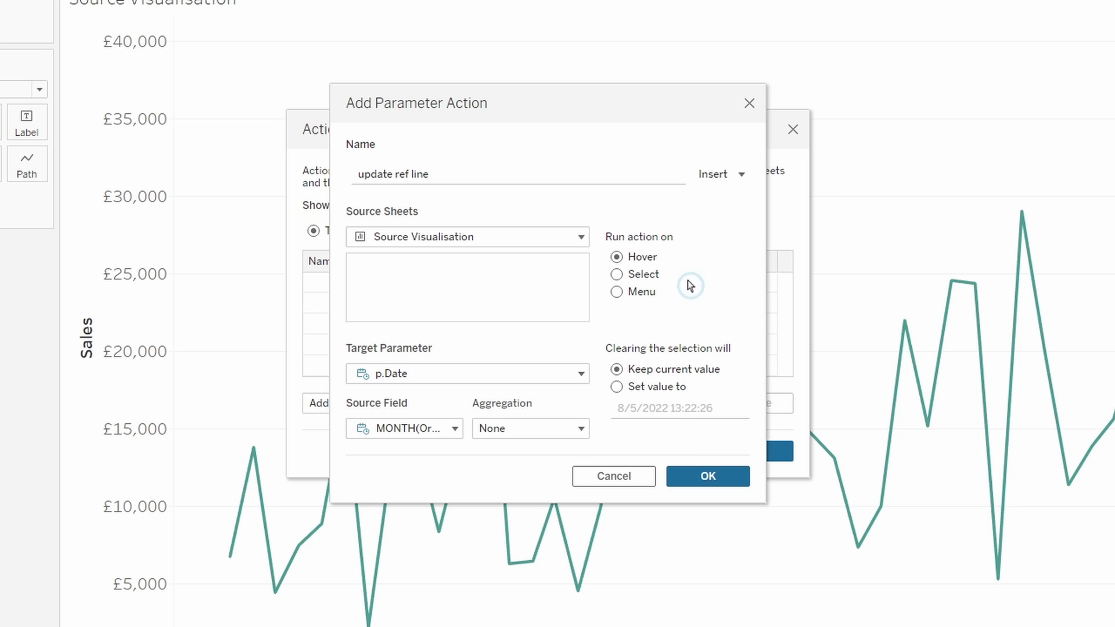
{"action": "left_click", "coordinate": [713, 476]}
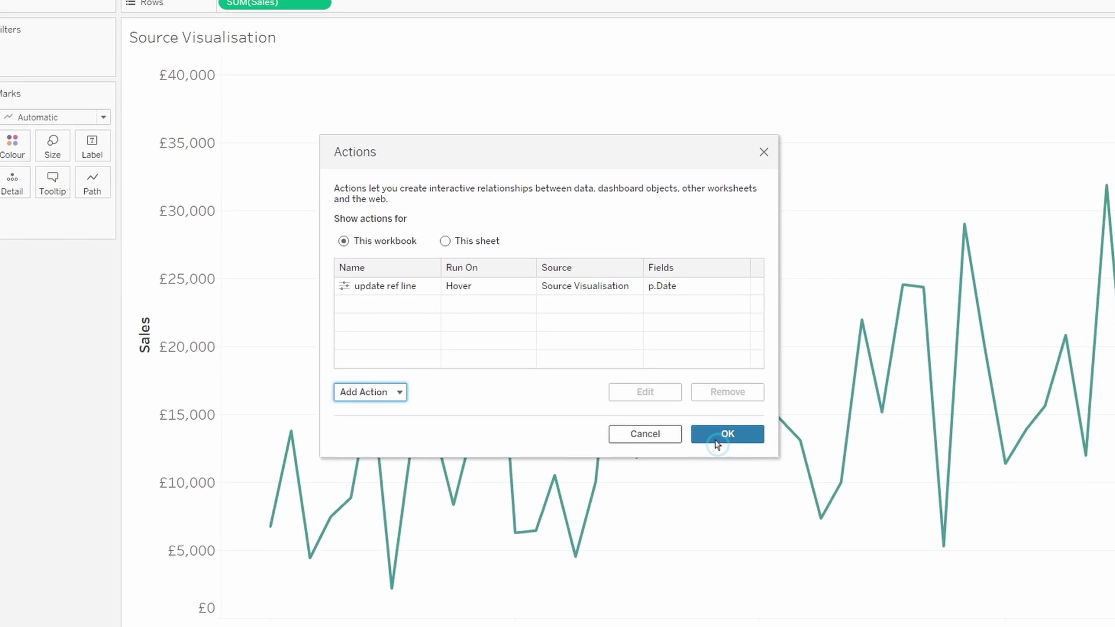
{"action": "left_click", "coordinate": [751, 451]}
{"action": "mouse_move", "coordinate": [488, 240]}
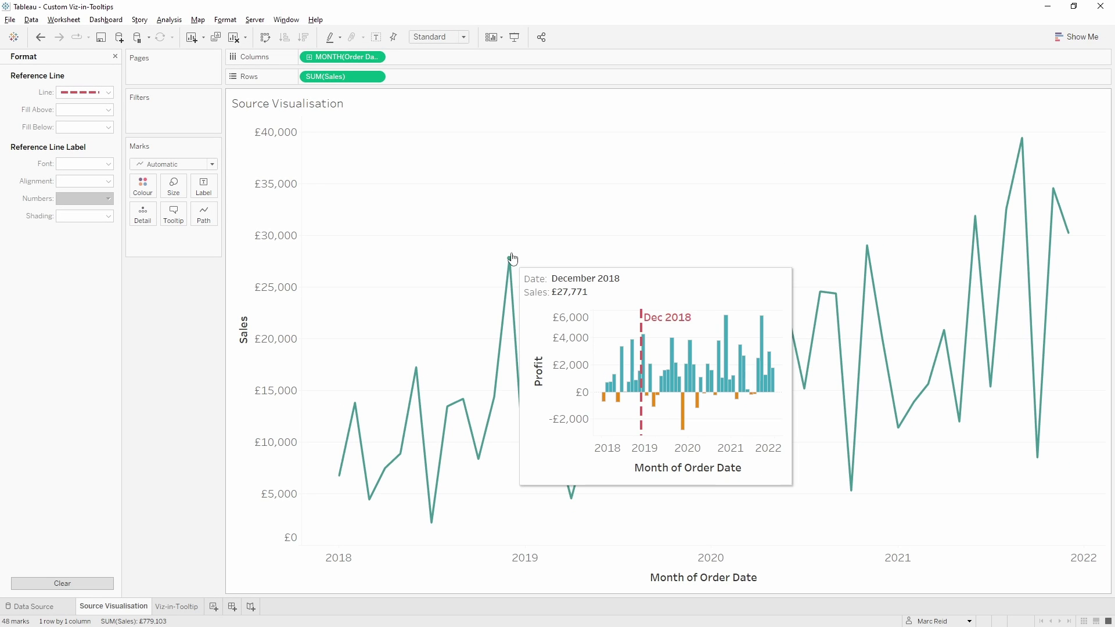
{"action": "left_click", "coordinate": [721, 183]}
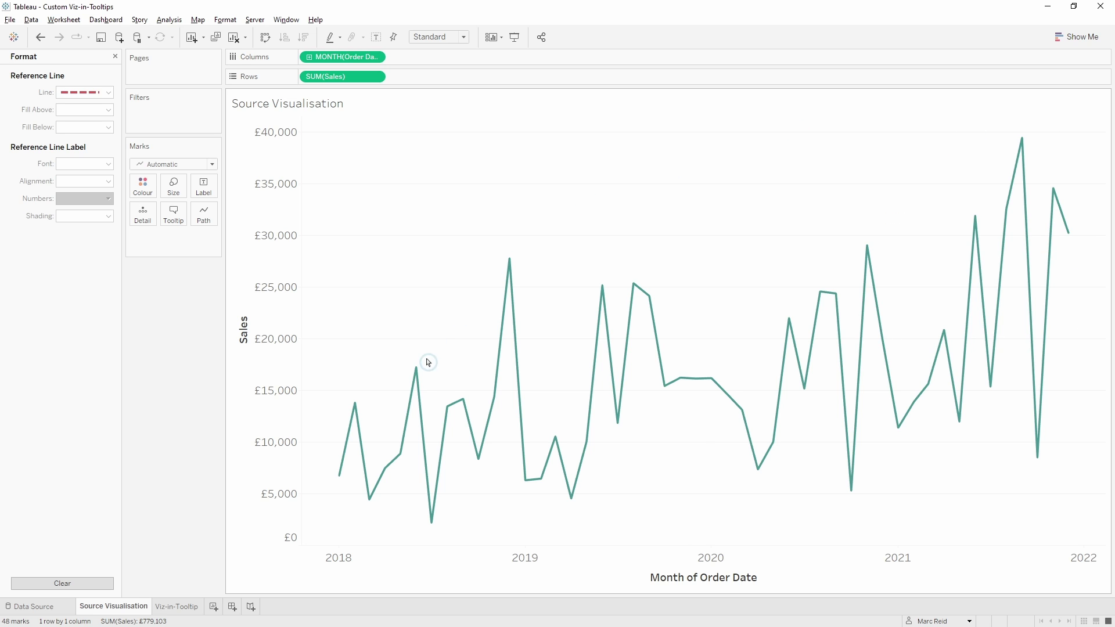
Add a tab stop at about 1 on the tooltip ruler for the Date and Sales lines
{"action": "left_click", "coordinate": [173, 214]}
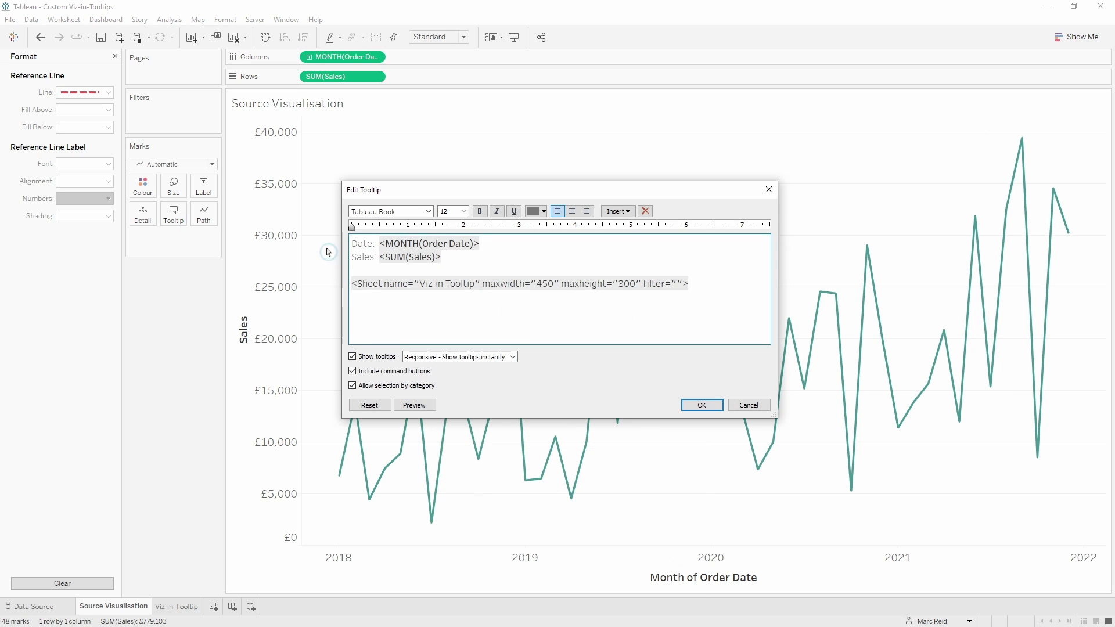
{"action": "left_click", "coordinate": [410, 226]}
{"action": "left_click_drag", "start_coordinate": [441, 257], "coordinate": [350, 243]}
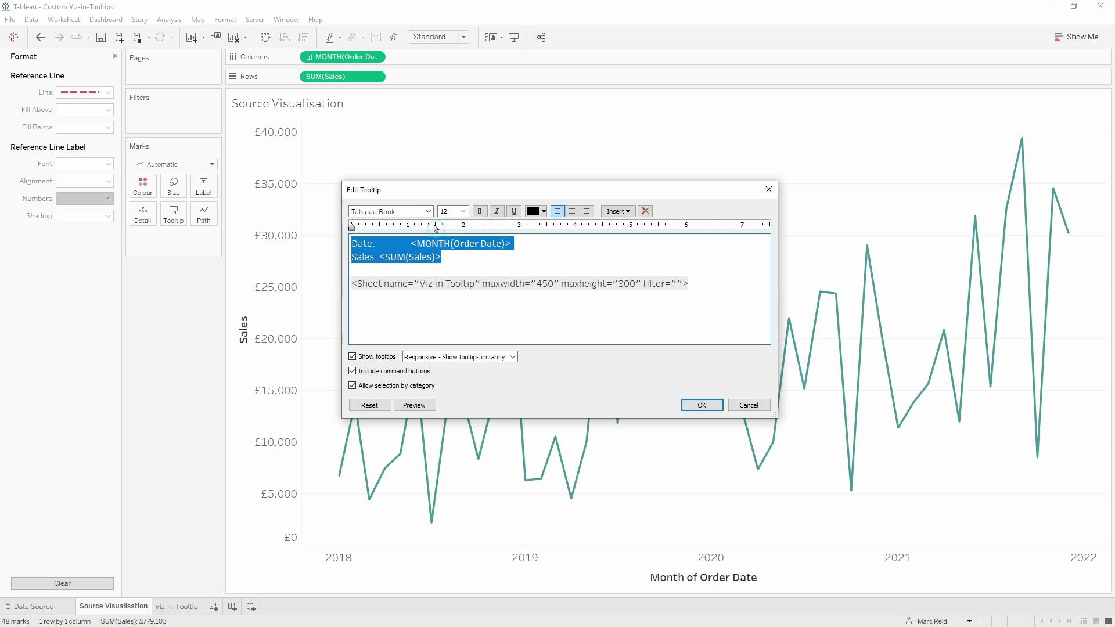
{"action": "left_click_drag", "start_coordinate": [437, 228], "coordinate": [400, 227]}
{"action": "left_click", "coordinate": [502, 252]}
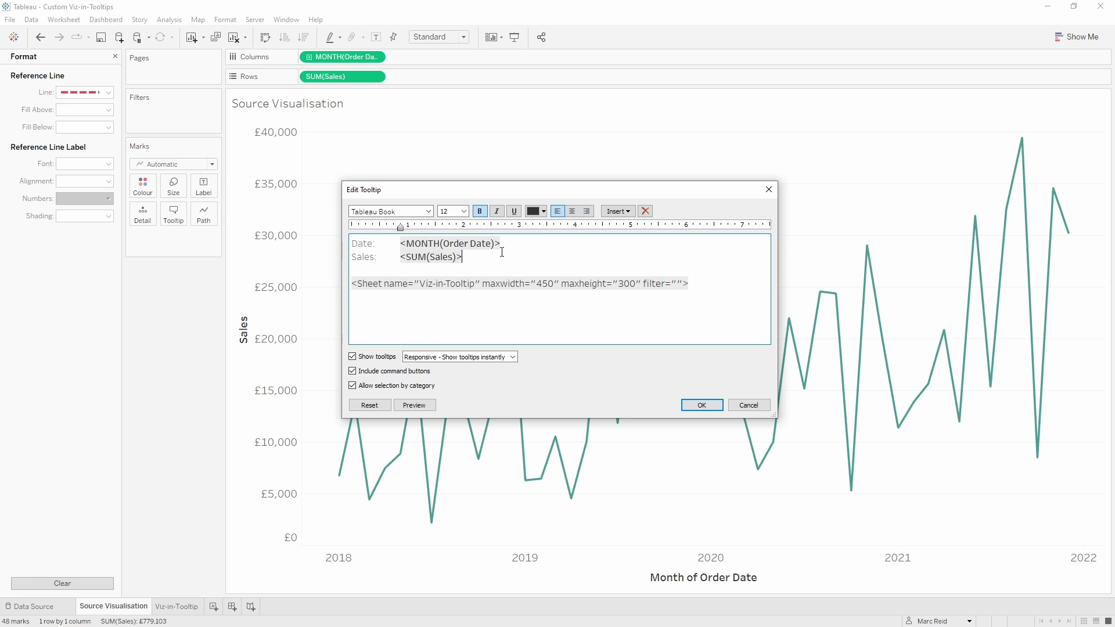
Try centre and right alignment on both lines, then keep them left-aligned
{"action": "left_click", "coordinate": [542, 216]}
{"action": "left_click", "coordinate": [538, 214]}
{"action": "left_click_drag", "start_coordinate": [462, 257], "coordinate": [388, 231]}
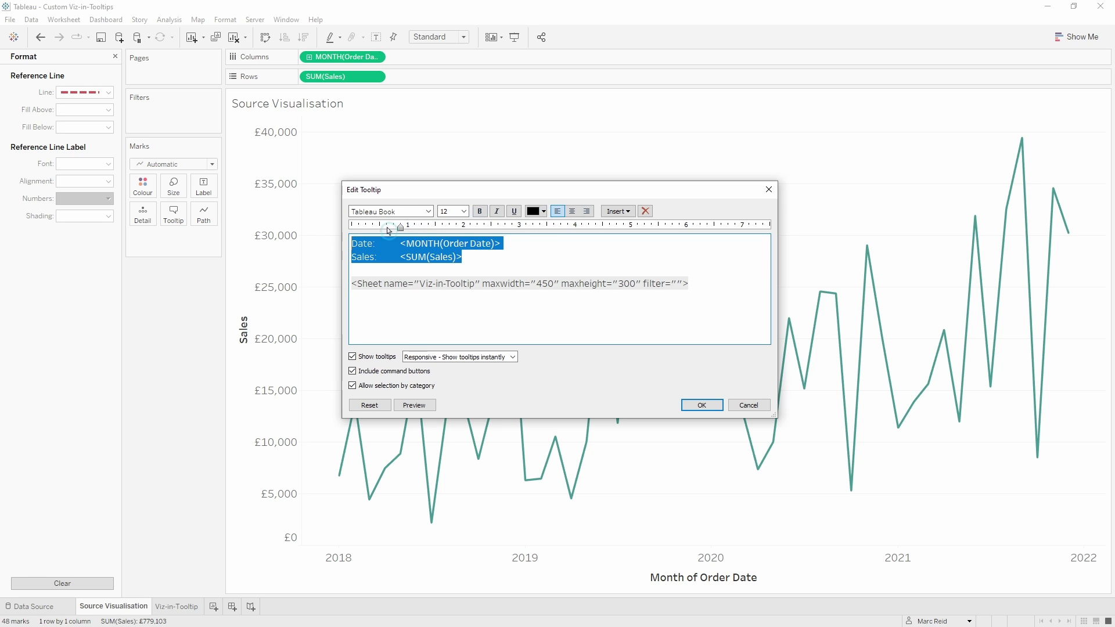
{"action": "left_click", "coordinate": [571, 211]}
{"action": "left_click", "coordinate": [587, 211]}
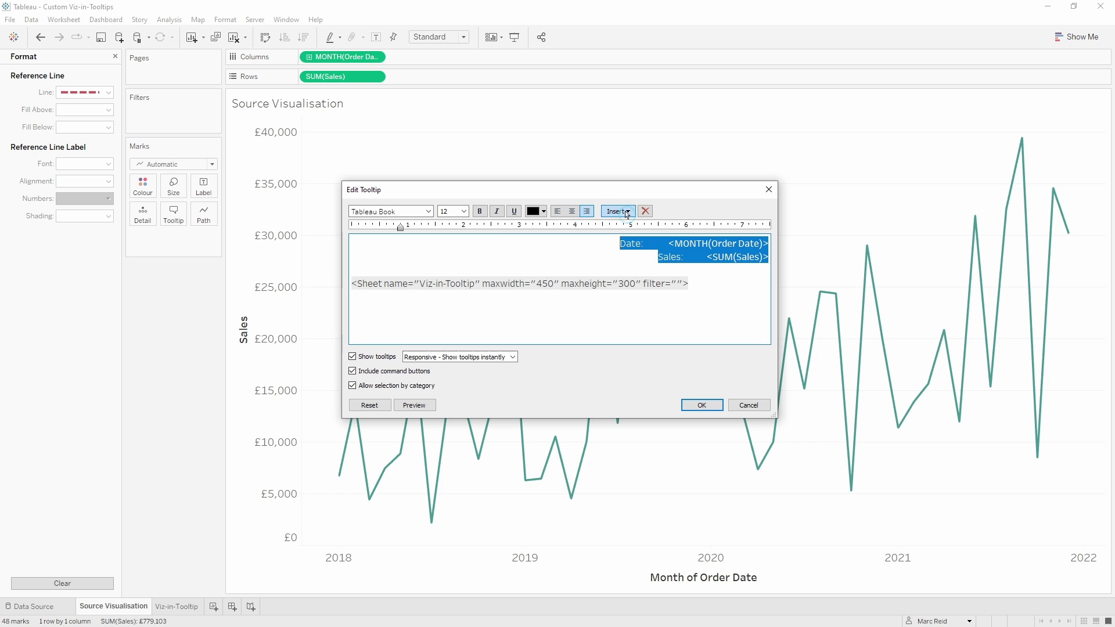
{"action": "left_click", "coordinate": [562, 212]}
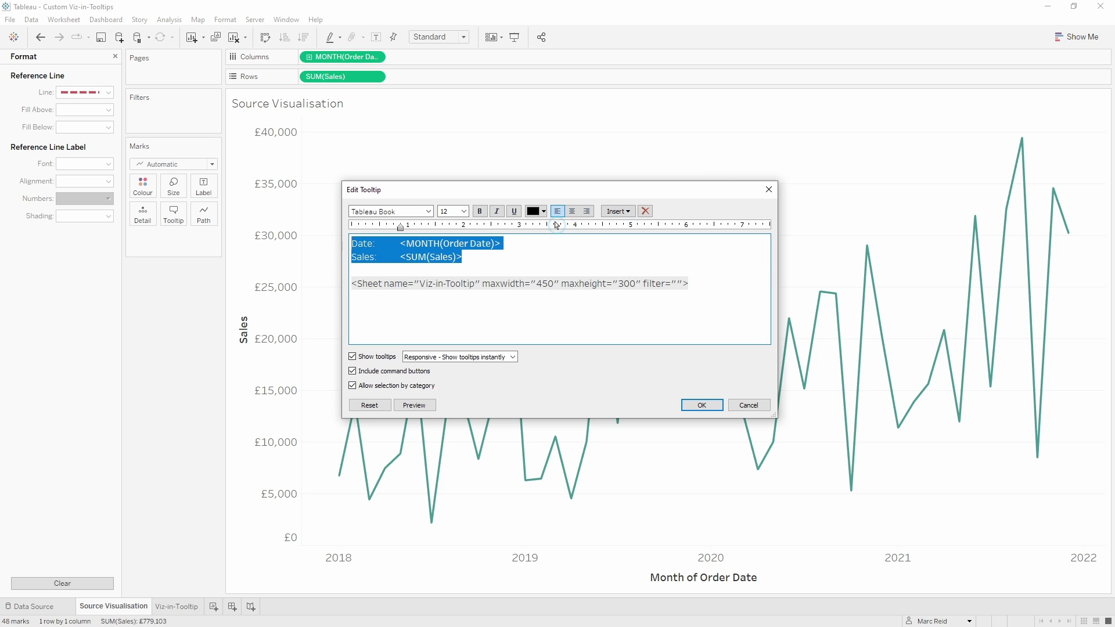
{"action": "left_click", "coordinate": [554, 244]}
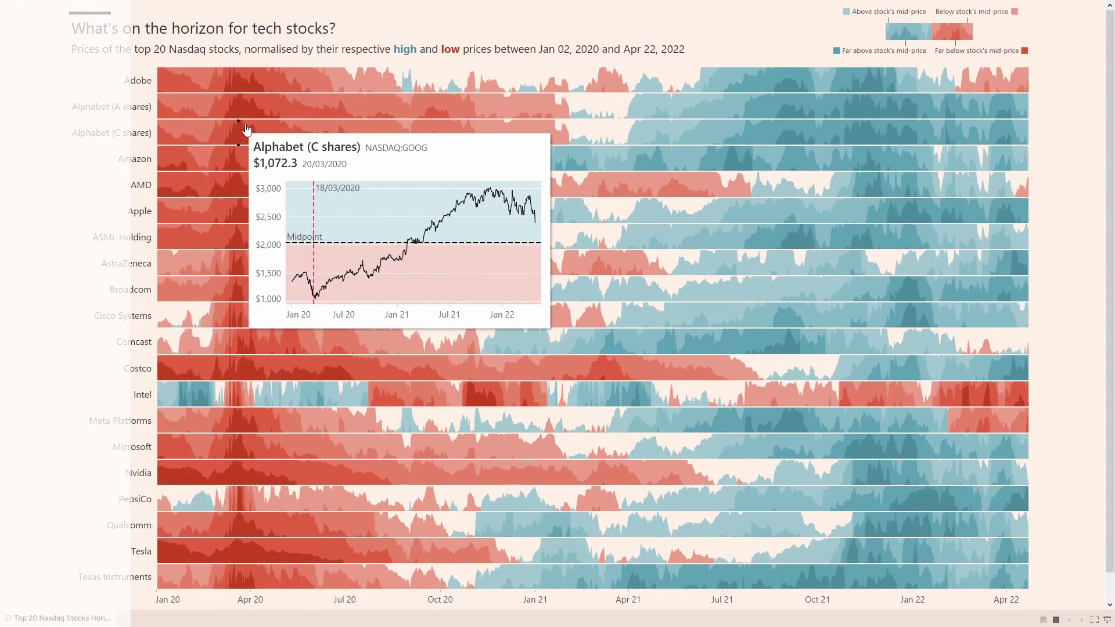